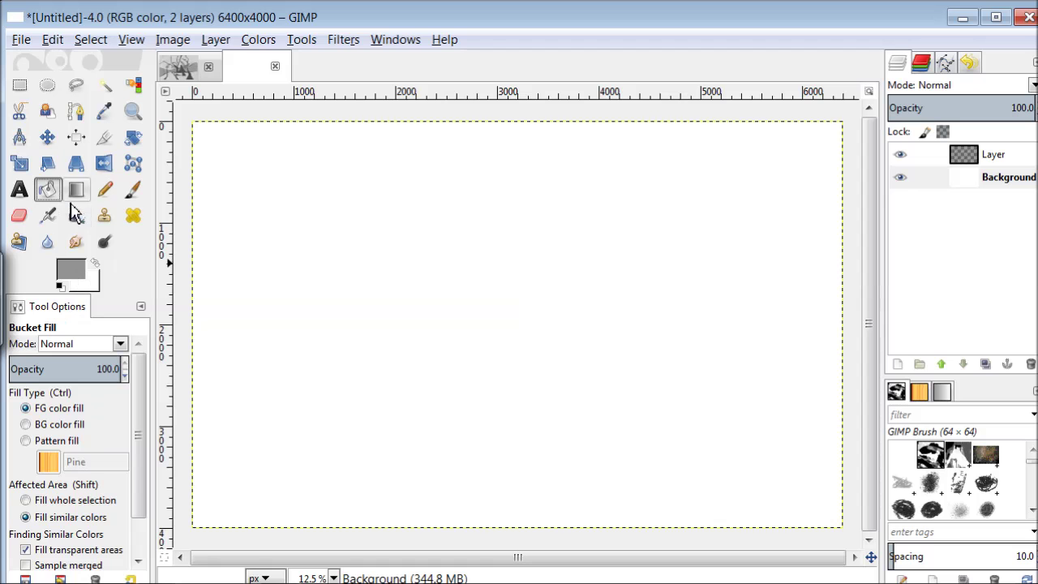
Step: Cover the whole white canvas in rough mid-grey strokes using a large GIMP Brush #1
mouse_move(544, 278)
mouse_down()
mouse_move(424, 289)
mouse_move(459, 324)
mouse_move(565, 382)
mouse_move(347, 433)
mouse_move(459, 308)
mouse_move(220, 301)
mouse_move(316, 505)
mouse_move(524, 430)
mouse_move(667, 446)
mouse_move(613, 220)
mouse_move(567, 162)
mouse_up()
click(21, 402)
click(67, 162)
mouse_move(734, 332)
mouse_down()
mouse_move(775, 343)
mouse_move(808, 208)
mouse_move(801, 501)
mouse_move(567, 498)
mouse_move(799, 143)
mouse_move(556, 158)
mouse_move(509, 130)
mouse_move(220, 174)
mouse_move(226, 382)
mouse_move(527, 479)
mouse_up()
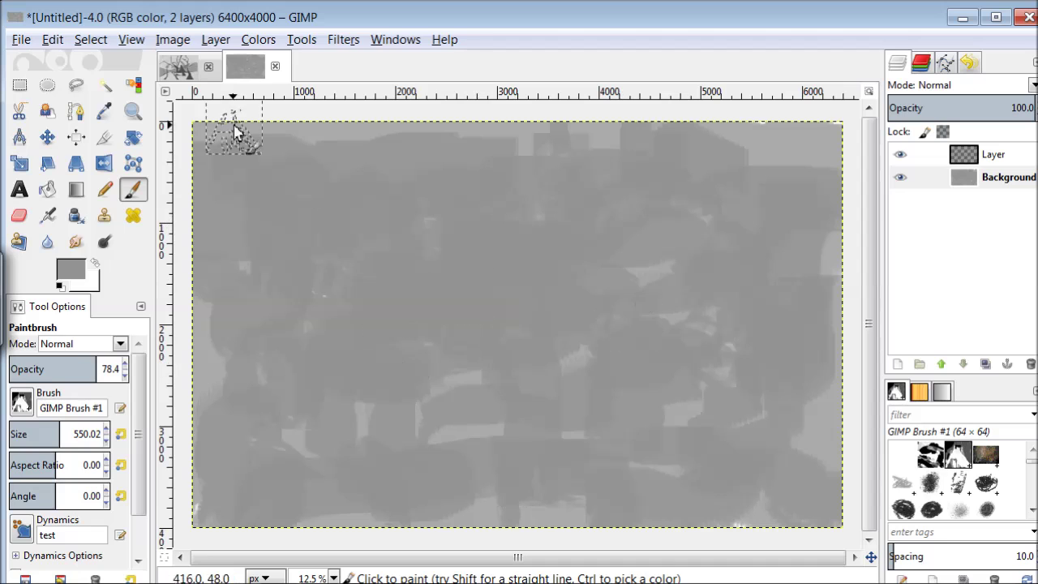
click(70, 270)
Step: Set the paintbrush to dark grey 474747, size 87.87 and opacity 67.6
click(252, 276)
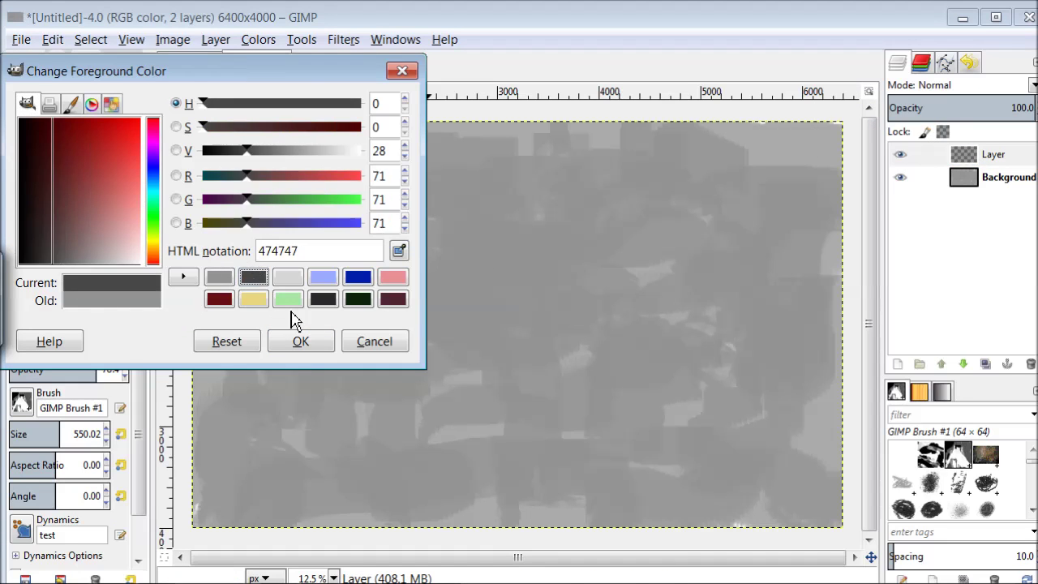
click(300, 340)
drag(23, 434, 78, 434)
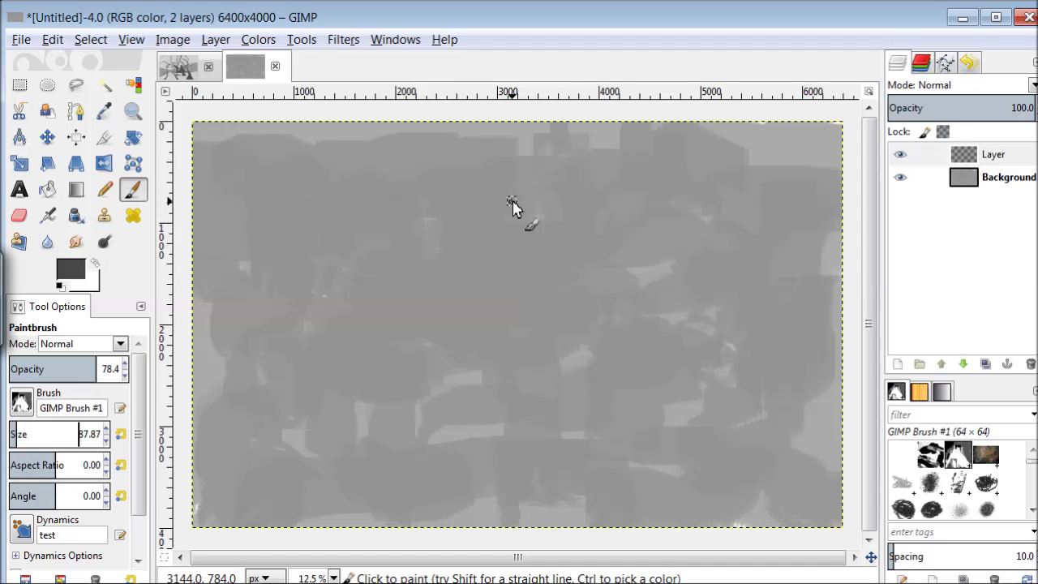
drag(36, 372, 47, 372)
Step: Paint the dark grey figure's head, body, legs and arms
mouse_move(532, 212)
mouse_down()
mouse_move(476, 209)
mouse_move(512, 236)
mouse_move(493, 251)
mouse_move(551, 241)
mouse_move(480, 263)
mouse_move(497, 260)
mouse_move(502, 271)
mouse_move(467, 308)
mouse_move(496, 243)
mouse_move(490, 211)
mouse_up()
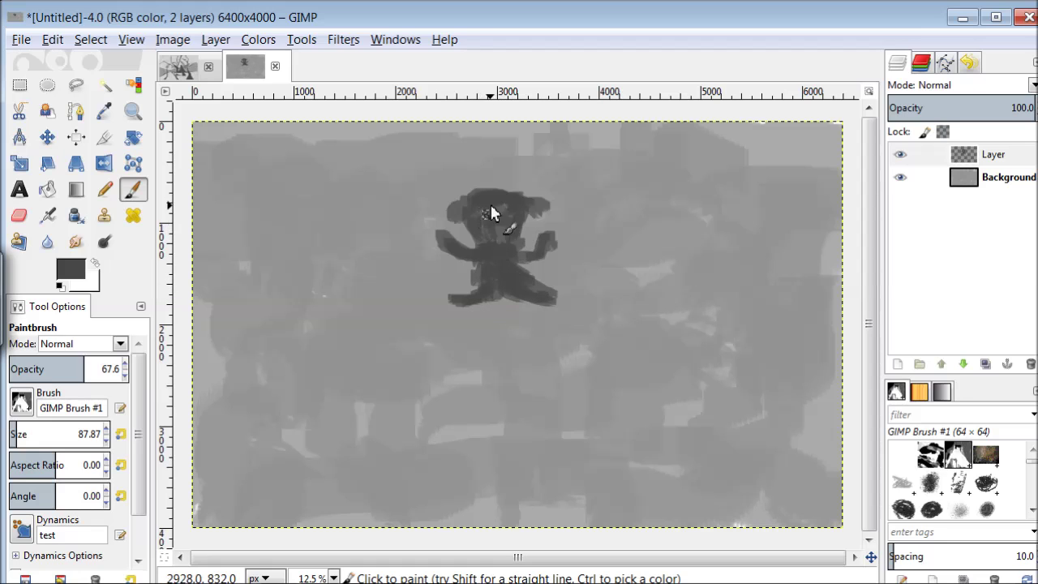
mouse_move(505, 303)
mouse_down()
mouse_move(454, 313)
mouse_move(478, 351)
mouse_move(540, 351)
mouse_move(577, 326)
mouse_move(557, 302)
mouse_move(567, 366)
mouse_move(579, 375)
mouse_move(552, 309)
mouse_move(470, 327)
mouse_move(459, 313)
mouse_move(449, 376)
mouse_move(475, 389)
mouse_move(528, 388)
mouse_up()
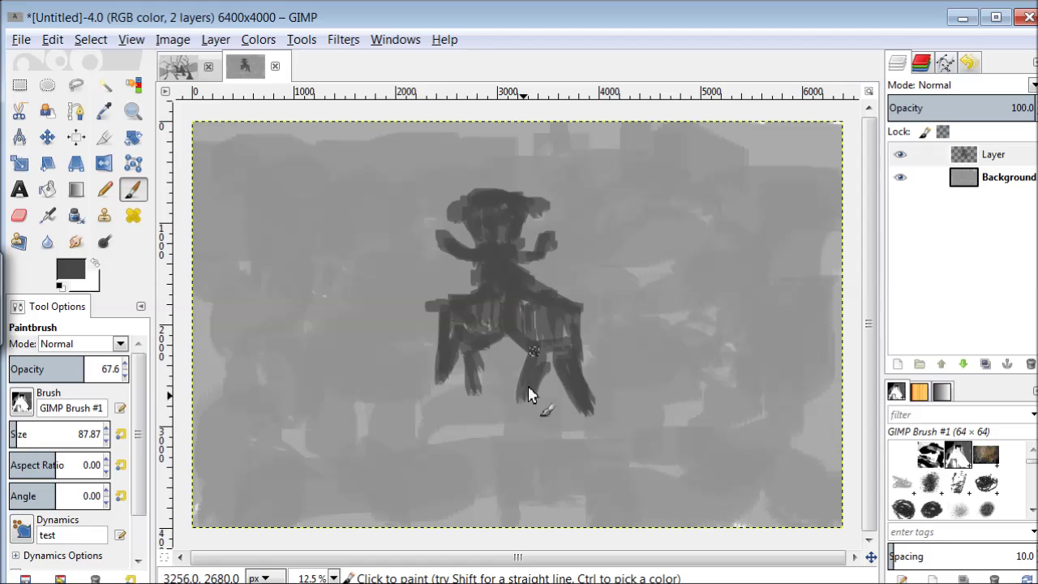
mouse_move(494, 340)
mouse_down()
mouse_move(486, 401)
mouse_move(525, 394)
mouse_up()
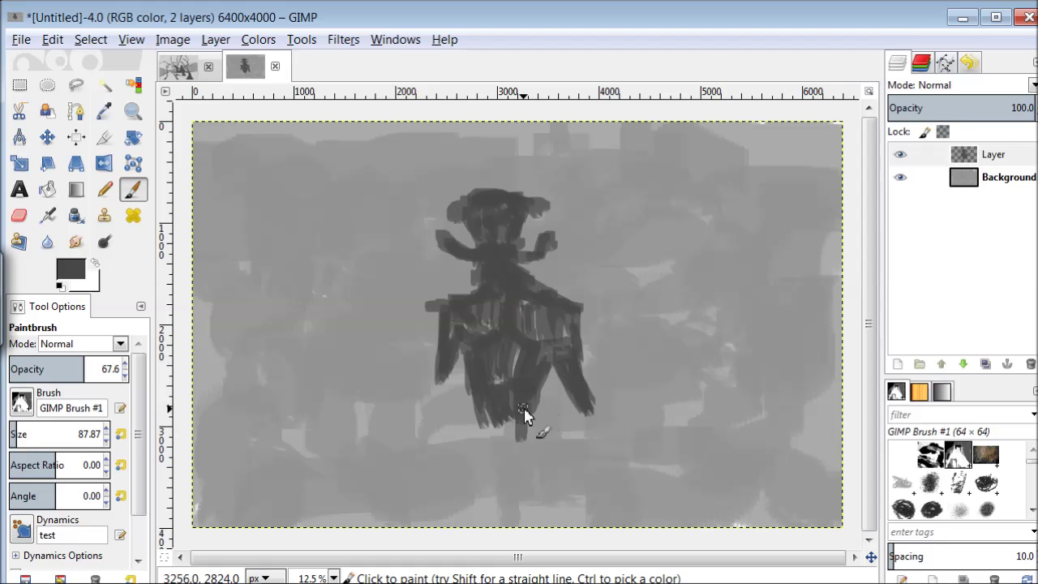
drag(494, 444, 520, 449)
mouse_move(539, 414)
mouse_down()
mouse_move(475, 456)
mouse_move(518, 429)
mouse_up()
drag(437, 381, 444, 412)
mouse_move(577, 398)
mouse_down()
mouse_move(591, 413)
mouse_move(574, 479)
mouse_move(543, 514)
mouse_up()
drag(467, 482, 467, 519)
Step: Add feet, thicken the arms and shoulders, and paint a long diagonal stroke at left
drag(533, 511, 573, 513)
mouse_move(429, 514)
mouse_down()
mouse_move(476, 479)
mouse_move(440, 413)
mouse_move(458, 357)
mouse_up()
drag(579, 355, 596, 377)
mouse_move(447, 390)
mouse_down()
mouse_move(466, 417)
mouse_move(423, 470)
mouse_move(426, 414)
mouse_up()
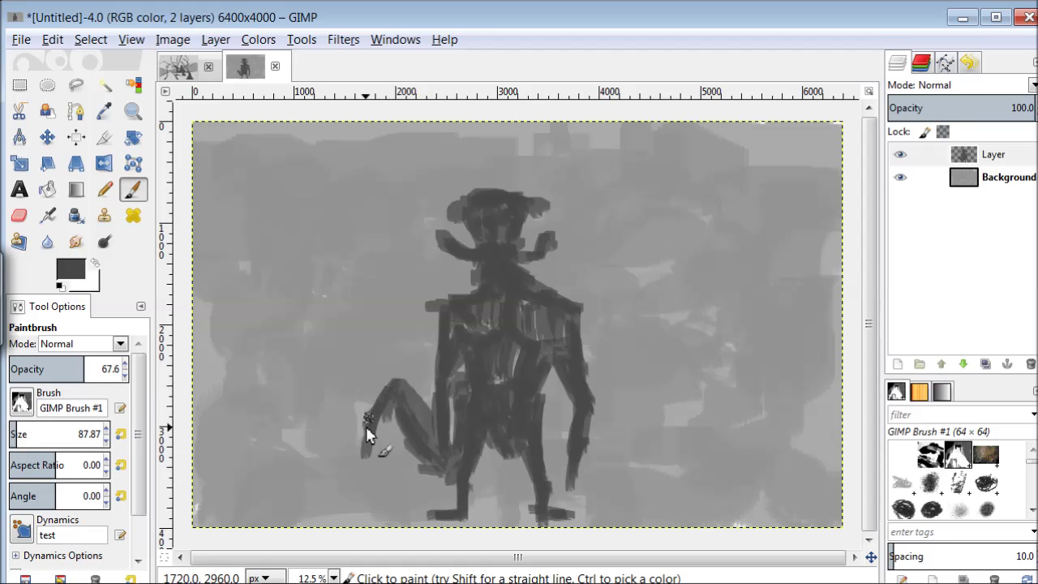
drag(352, 369, 290, 406)
mouse_move(328, 312)
mouse_down()
mouse_move(387, 220)
mouse_move(399, 150)
mouse_up()
drag(437, 328, 418, 378)
Step: Paint large dark grey bat-like wings on both sides of the figure, then pick light grey
drag(401, 220, 407, 390)
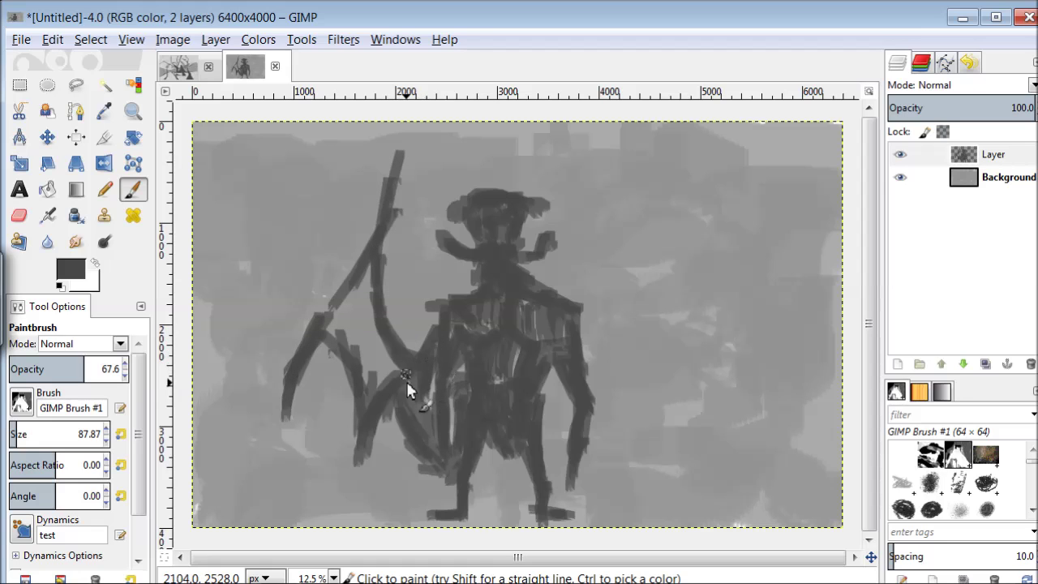
mouse_move(374, 340)
mouse_down()
mouse_move(359, 294)
mouse_move(359, 326)
mouse_move(397, 190)
mouse_move(307, 243)
mouse_move(227, 320)
mouse_up()
mouse_move(306, 487)
mouse_down()
mouse_move(227, 398)
mouse_move(278, 278)
mouse_move(236, 397)
mouse_move(279, 378)
mouse_move(354, 232)
mouse_move(356, 300)
mouse_up()
mouse_move(491, 264)
mouse_down()
mouse_move(315, 313)
mouse_move(272, 417)
mouse_up()
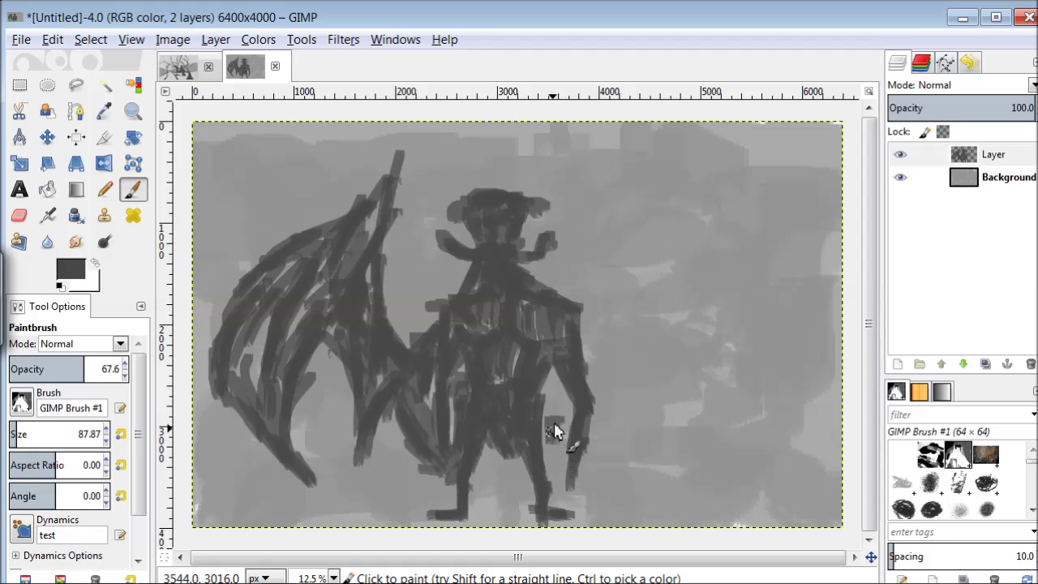
mouse_move(587, 318)
mouse_down()
mouse_move(582, 176)
mouse_move(754, 393)
mouse_move(755, 297)
mouse_move(661, 308)
mouse_move(690, 300)
mouse_move(654, 359)
mouse_move(625, 239)
mouse_move(669, 331)
mouse_move(556, 370)
mouse_move(640, 222)
mouse_move(720, 287)
mouse_move(736, 376)
mouse_move(621, 202)
mouse_move(611, 335)
mouse_up()
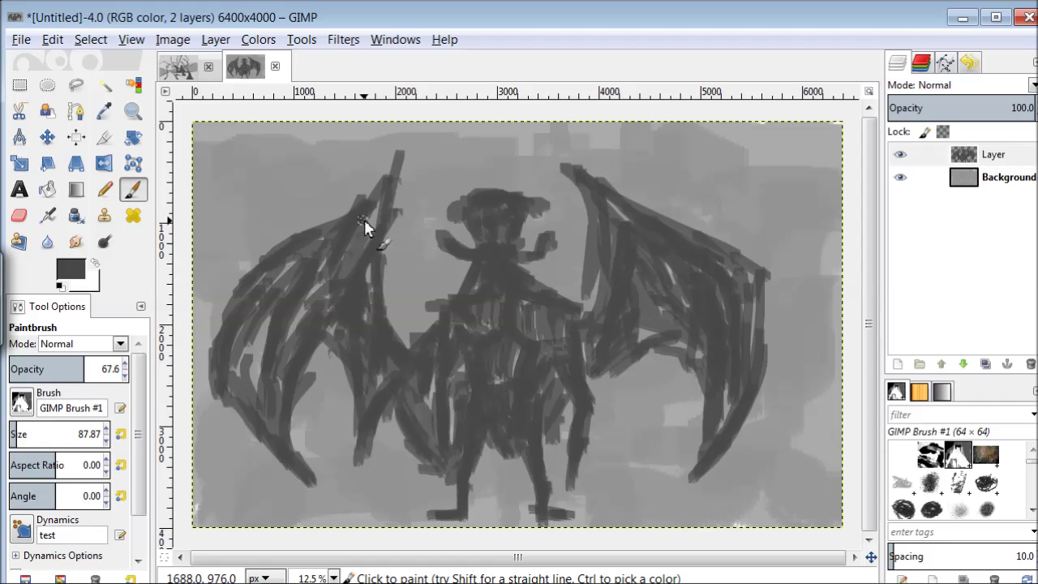
click(70, 269)
click(290, 295)
Step: With light grey d5d5d5 at size 35.75, trace the ribcage, legs, chest and right side
click(297, 340)
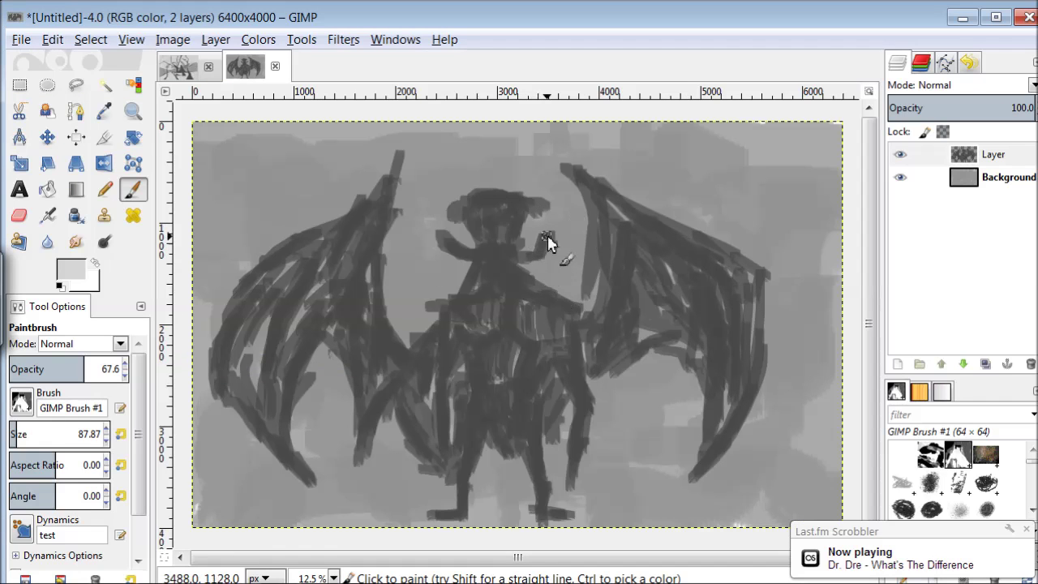
mouse_move(26, 438)
mouse_down()
mouse_move(11, 438)
mouse_move(78, 437)
mouse_up()
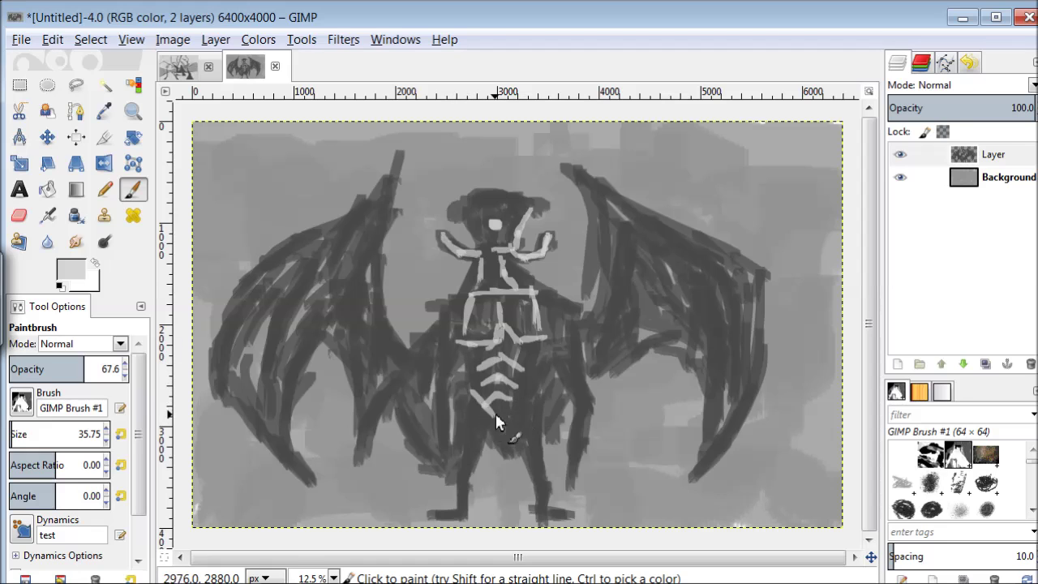
drag(473, 342, 478, 389)
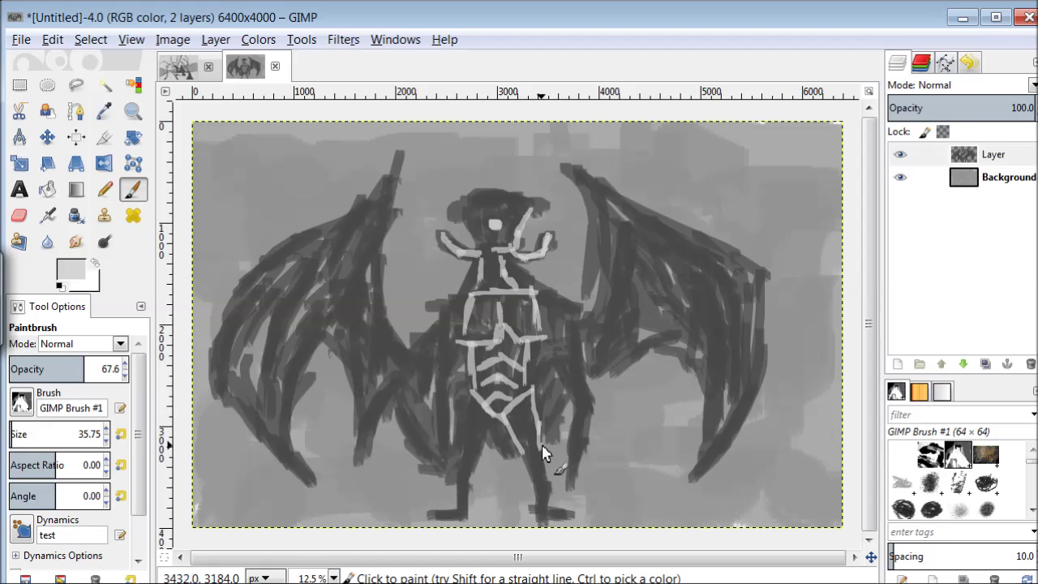
drag(465, 448, 464, 475)
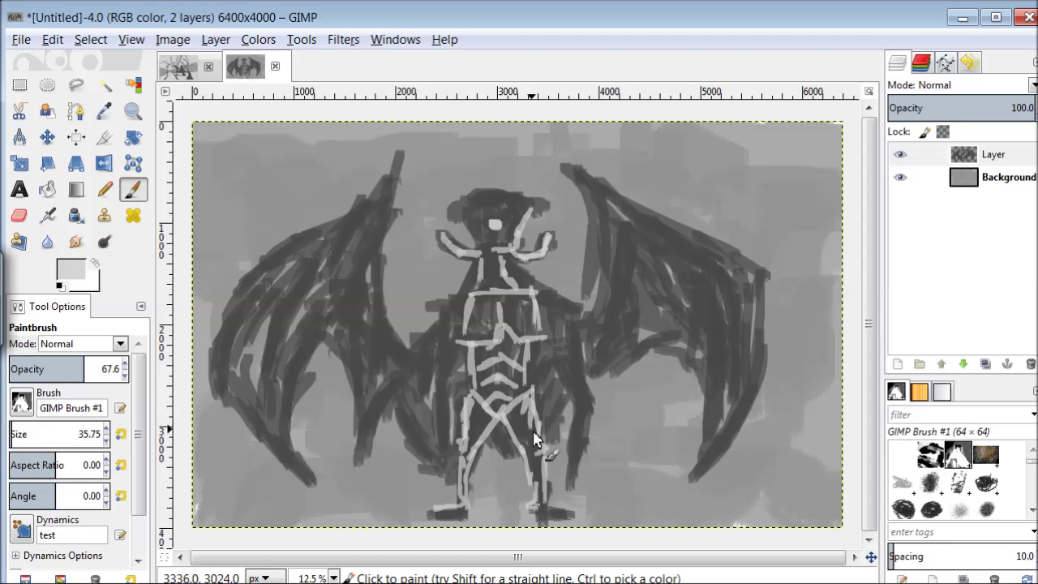
drag(466, 393, 459, 523)
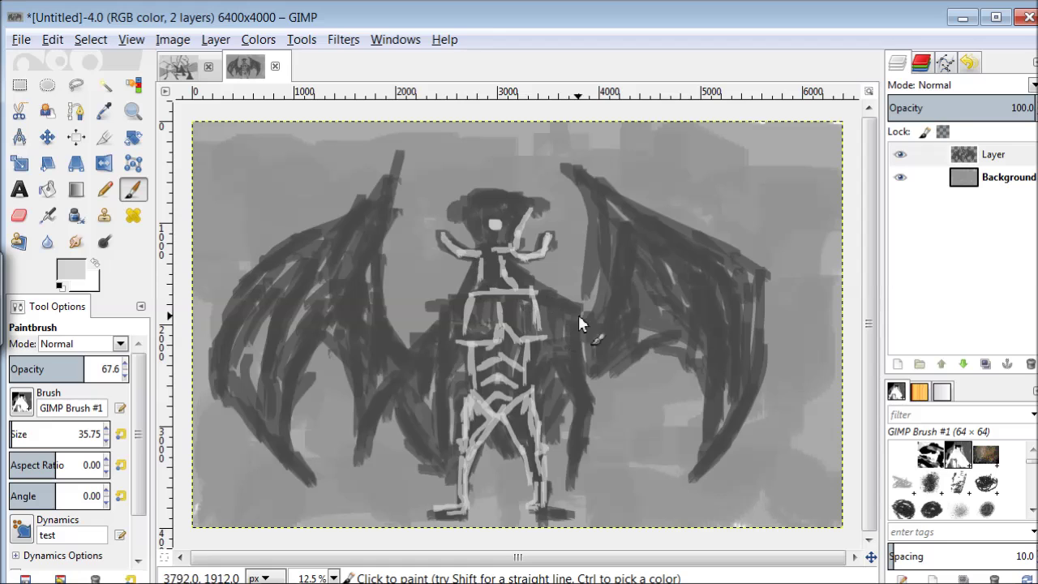
drag(519, 280, 548, 296)
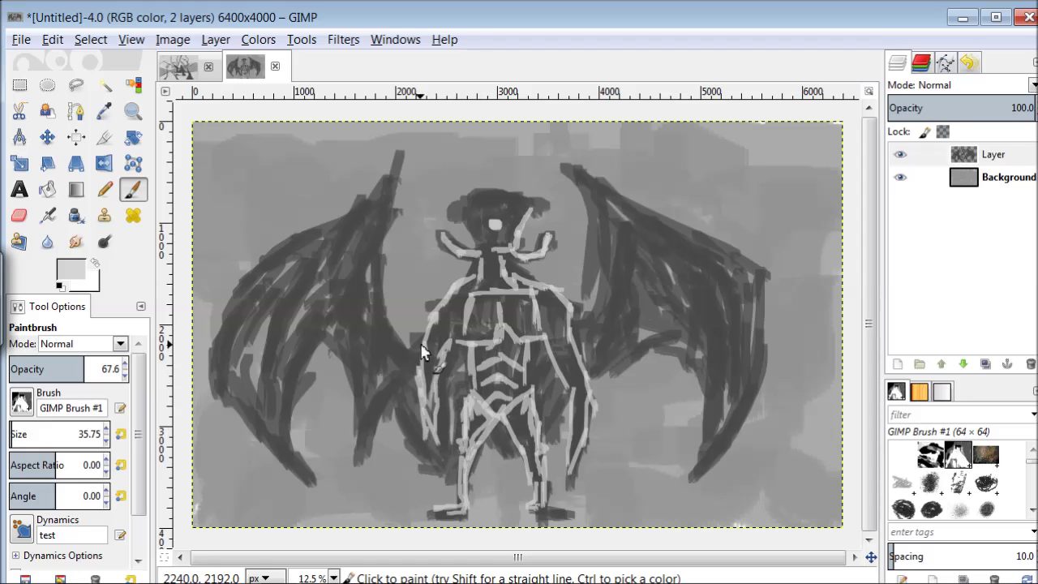
drag(566, 287, 577, 170)
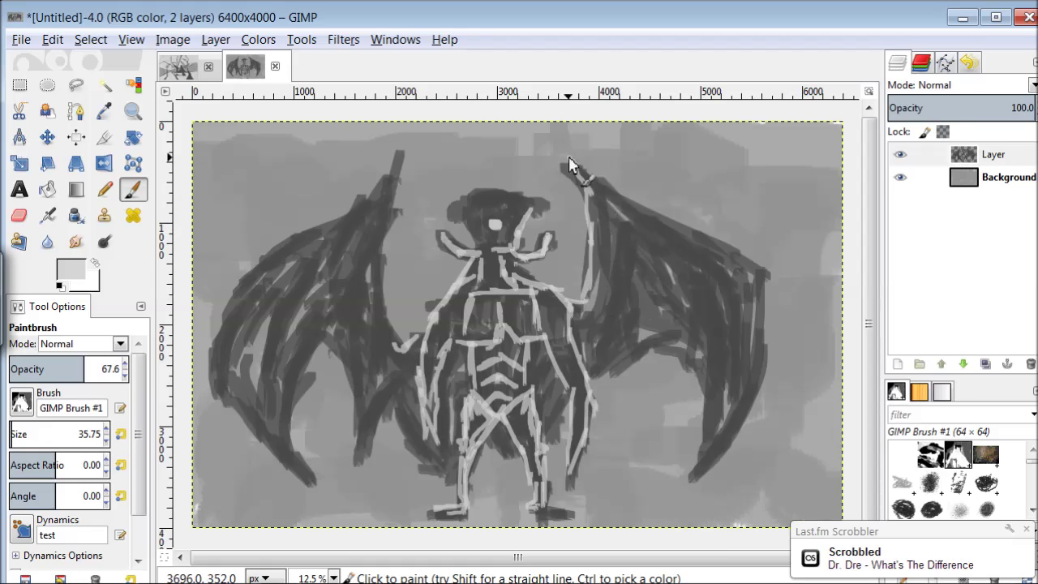
Step: Outline the shoulder, a horn on the head, and both wings' edges in light grey
drag(476, 253, 454, 219)
drag(537, 196, 527, 209)
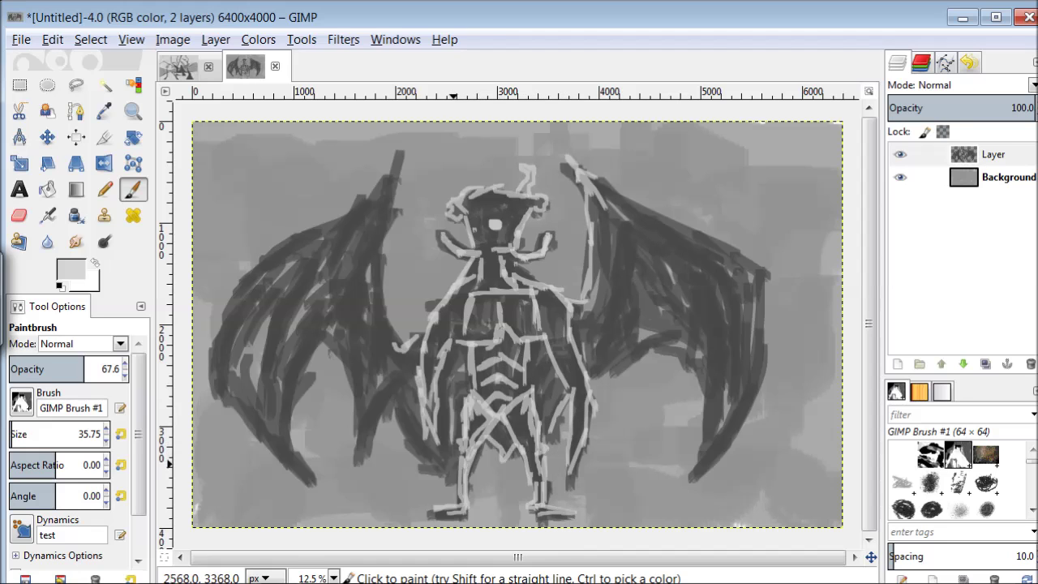
mouse_move(393, 156)
mouse_down()
mouse_move(296, 365)
mouse_move(253, 408)
mouse_up()
drag(222, 342, 363, 218)
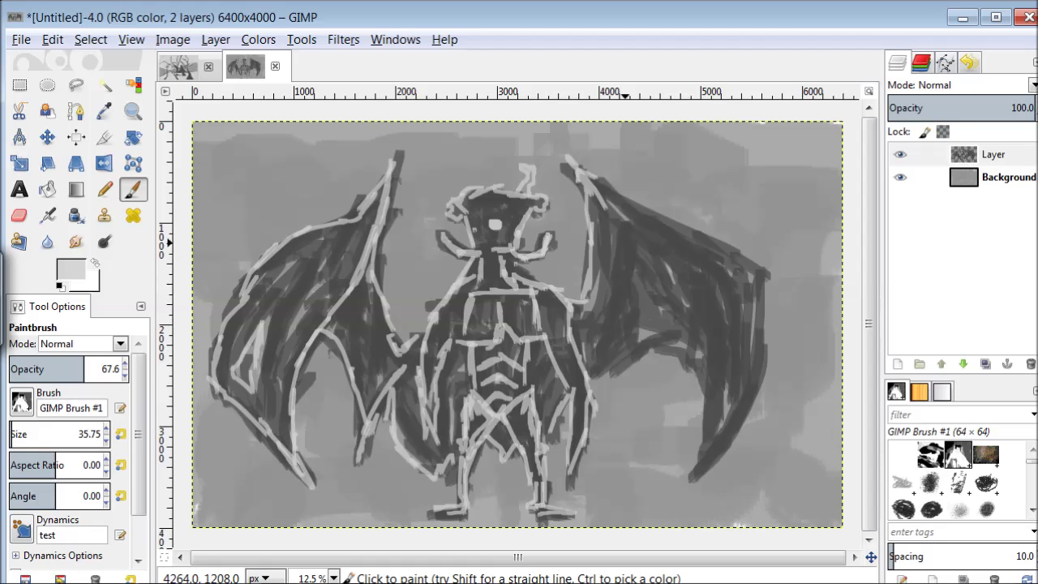
mouse_move(711, 335)
mouse_down()
mouse_move(766, 333)
mouse_move(585, 176)
mouse_up()
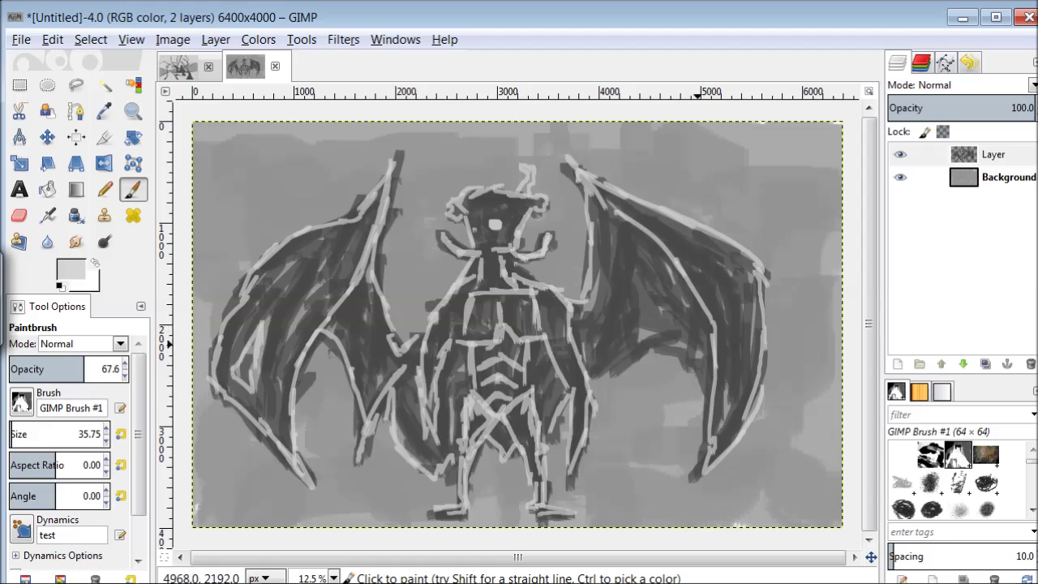
drag(696, 344, 646, 346)
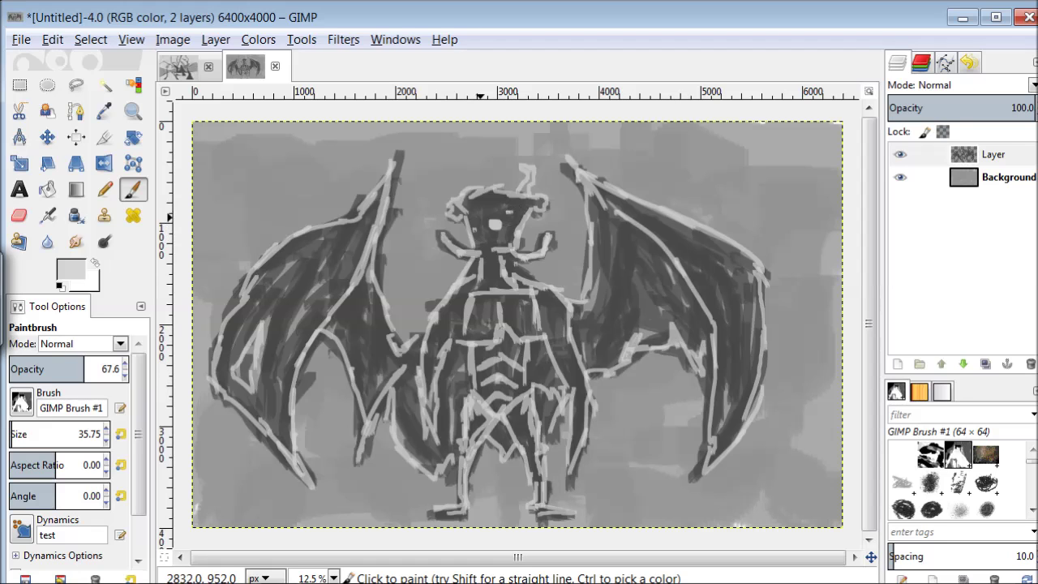
Step: Sketch the dark grey outline and ground line, then add a new transparent layer
ctrl+click(581, 403)
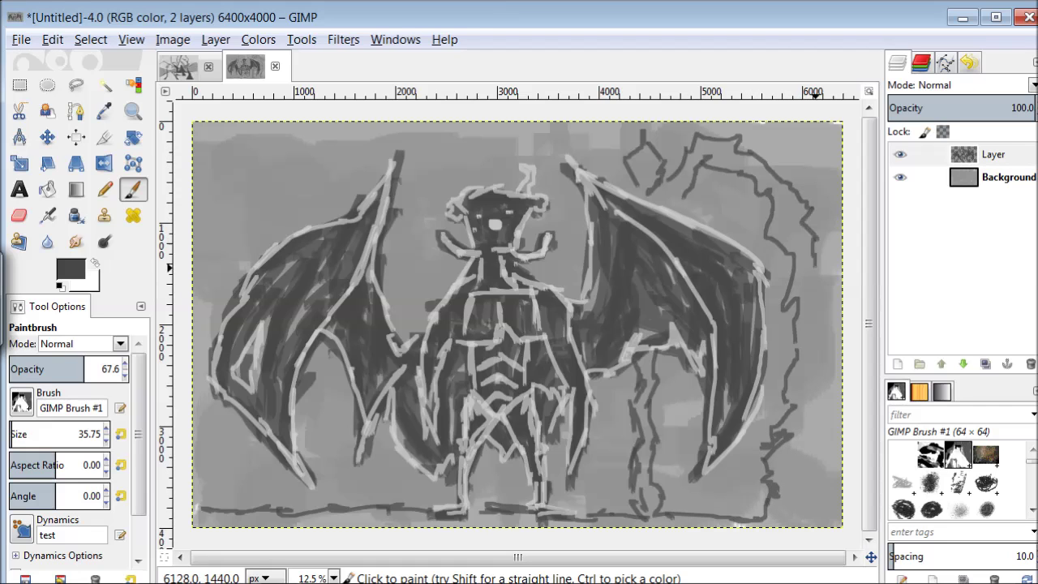
key(shift+ctrl+n)
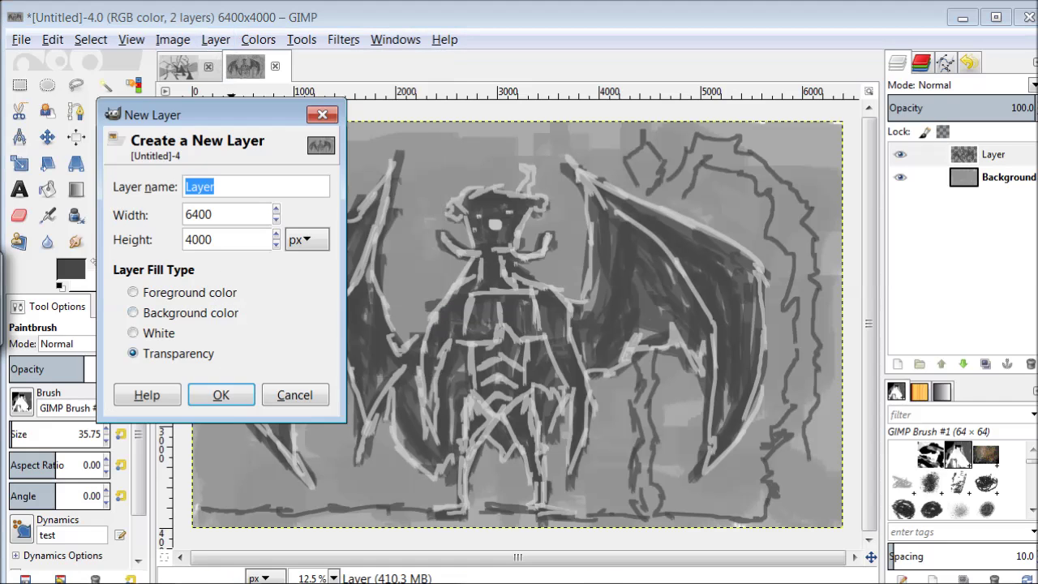
click(218, 393)
Step: Choose dark red paint and enlarge the brush to about 194 pixels
click(69, 268)
click(219, 299)
key(Return)
click(27, 434)
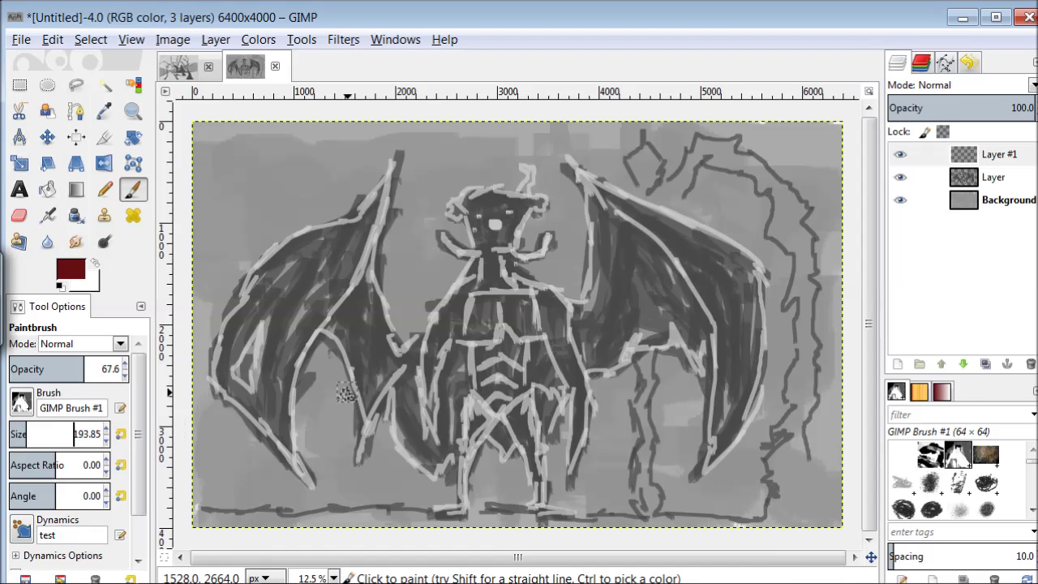
Step: At 33.3 opacity, wash dark red over both wings, thighs, torso and neck
click(46, 369)
mouse_move(600, 264)
mouse_down()
mouse_move(608, 307)
mouse_move(634, 240)
mouse_move(604, 302)
mouse_move(628, 225)
mouse_move(742, 384)
mouse_move(709, 467)
mouse_move(739, 415)
mouse_move(680, 266)
mouse_move(732, 271)
mouse_move(580, 162)
mouse_move(573, 311)
mouse_up()
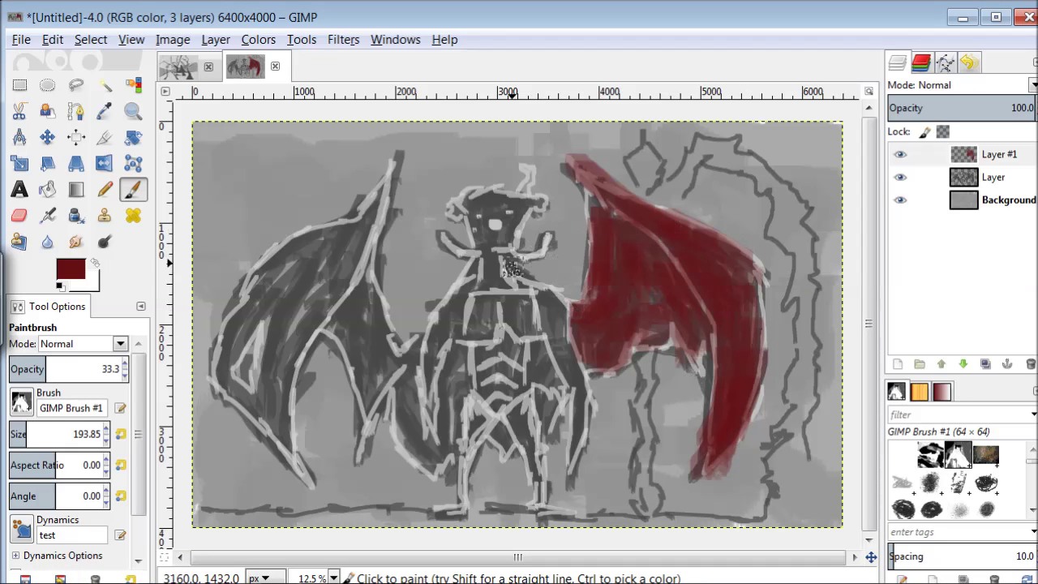
mouse_move(554, 412)
mouse_down()
mouse_move(504, 435)
mouse_move(524, 442)
mouse_up()
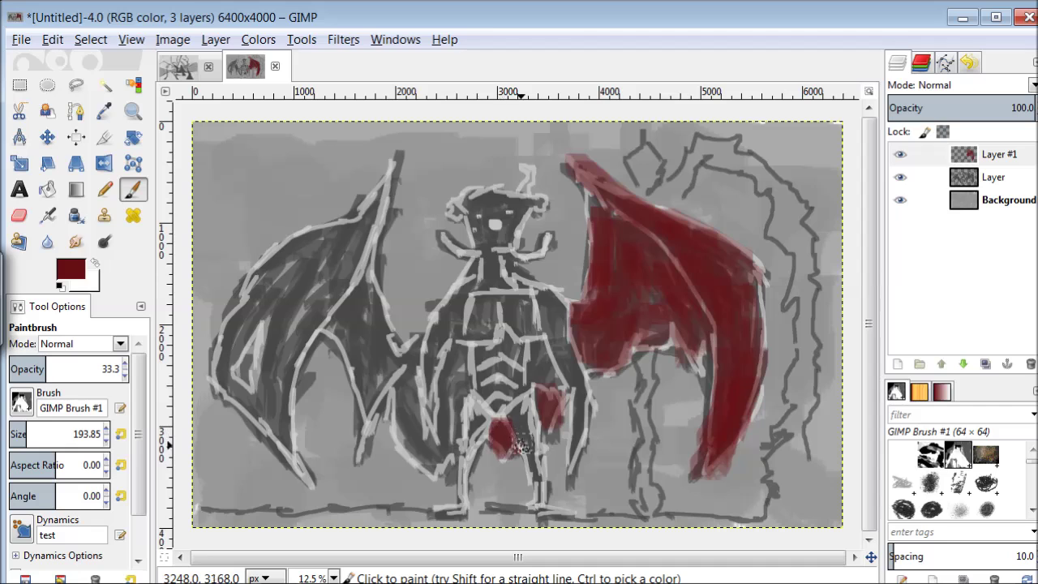
mouse_move(371, 319)
mouse_down()
mouse_move(414, 350)
mouse_move(354, 354)
mouse_move(372, 362)
mouse_move(419, 444)
mouse_move(440, 441)
mouse_move(436, 453)
mouse_up()
mouse_move(340, 300)
mouse_down()
mouse_move(373, 216)
mouse_move(275, 282)
mouse_move(301, 313)
mouse_move(288, 393)
mouse_move(255, 390)
mouse_move(257, 314)
mouse_up()
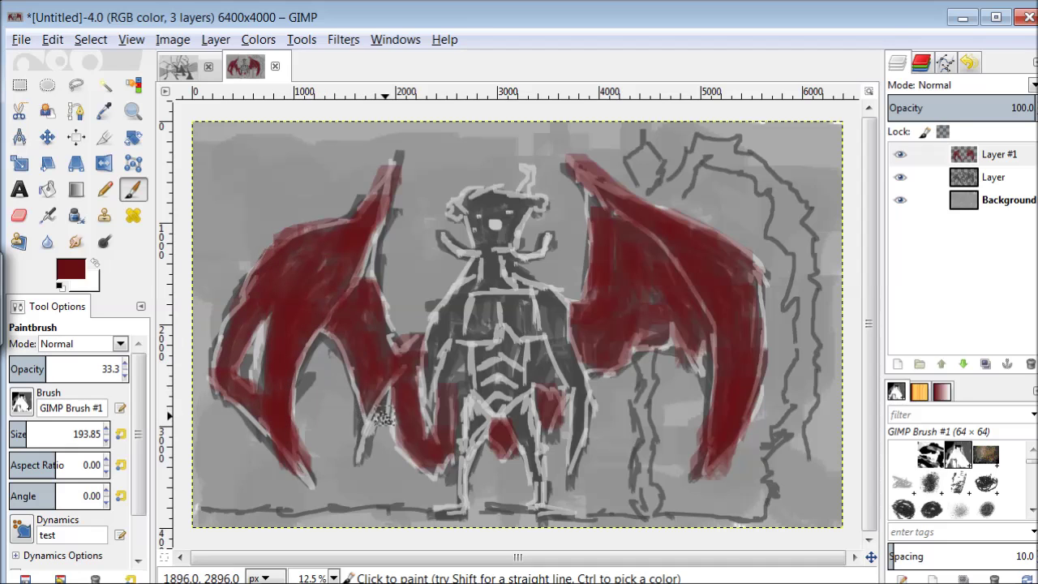
mouse_move(559, 387)
mouse_down()
mouse_move(541, 375)
mouse_move(447, 385)
mouse_move(467, 300)
mouse_move(516, 269)
mouse_move(440, 287)
mouse_up()
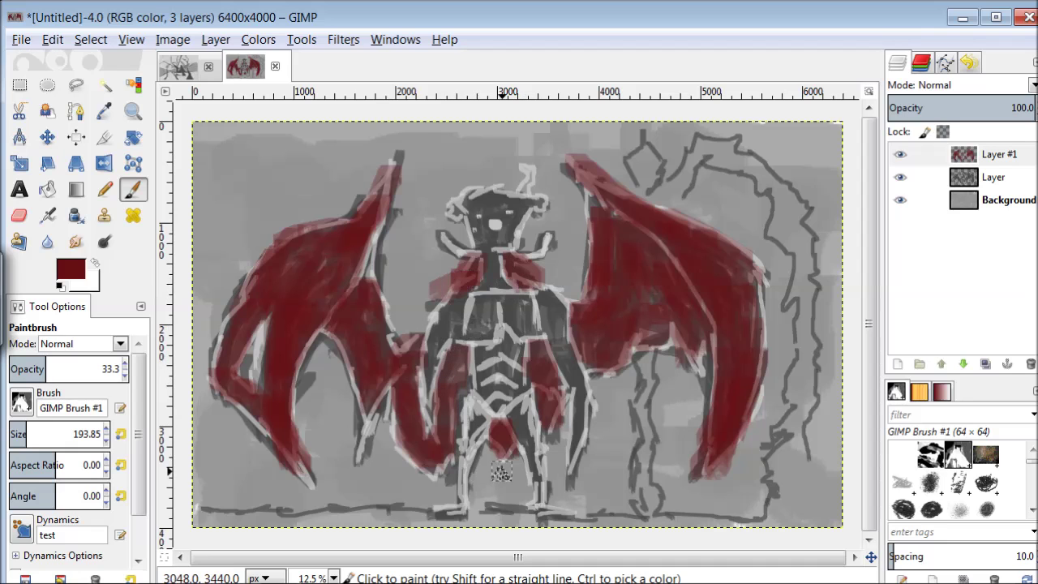
click(71, 269)
click(252, 298)
Step: Dab pale yellow over the left wing, shoulders, arm and right wing
click(300, 340)
mouse_move(272, 328)
mouse_down()
mouse_move(275, 361)
mouse_move(231, 389)
mouse_move(324, 299)
mouse_up()
mouse_move(281, 424)
mouse_down()
mouse_move(233, 383)
mouse_move(310, 300)
mouse_move(380, 329)
mouse_move(437, 458)
mouse_up()
mouse_move(454, 272)
mouse_down()
mouse_move(547, 381)
mouse_move(498, 437)
mouse_up()
mouse_move(600, 348)
mouse_down()
mouse_move(611, 351)
mouse_move(653, 257)
mouse_move(617, 301)
mouse_move(637, 218)
mouse_move(726, 264)
mouse_move(706, 470)
mouse_move(733, 365)
mouse_up()
Step: Paint light blue inside the left wing, between the legs and beside the head
click(70, 269)
click(394, 271)
click(299, 340)
mouse_move(334, 377)
mouse_down()
mouse_move(321, 382)
mouse_move(337, 392)
mouse_move(339, 448)
mouse_move(390, 409)
mouse_up()
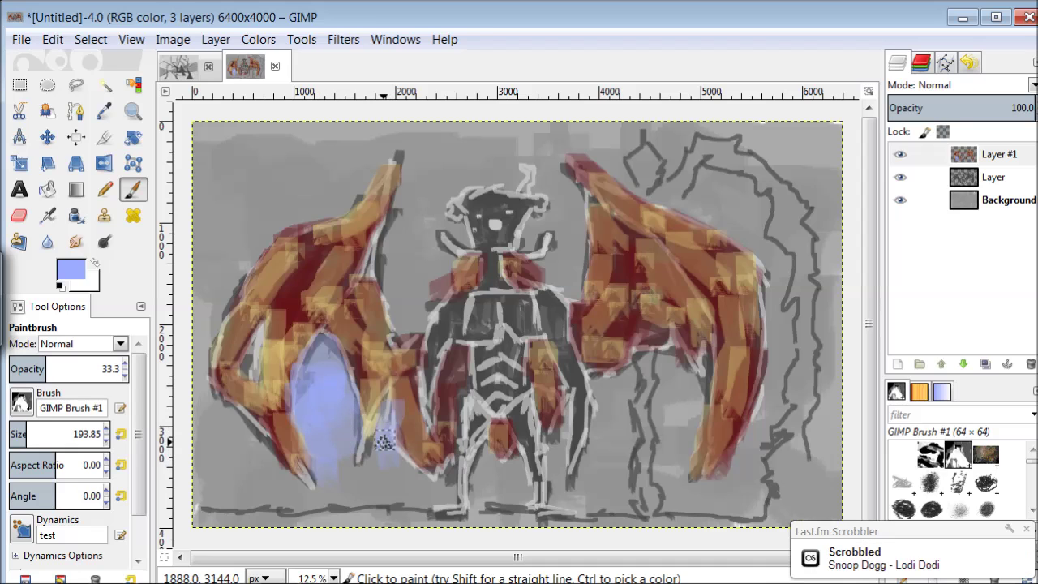
drag(377, 170, 314, 210)
mouse_move(493, 486)
mouse_down()
mouse_move(524, 455)
mouse_move(502, 432)
mouse_move(512, 482)
mouse_move(490, 490)
mouse_move(401, 466)
mouse_move(375, 487)
mouse_up()
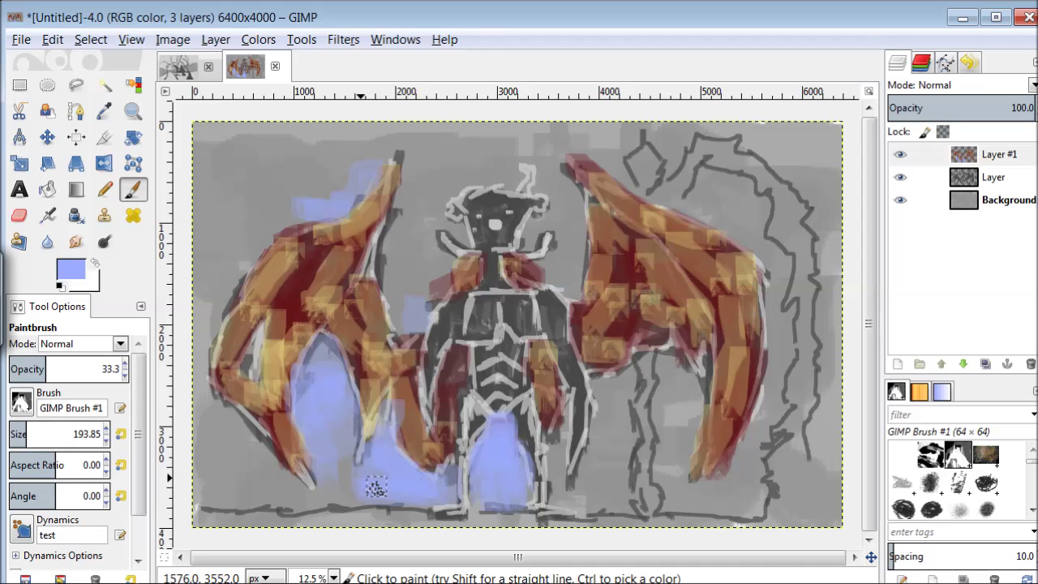
mouse_move(464, 233)
mouse_down()
mouse_move(451, 205)
mouse_move(389, 233)
mouse_move(374, 268)
mouse_move(409, 316)
mouse_up()
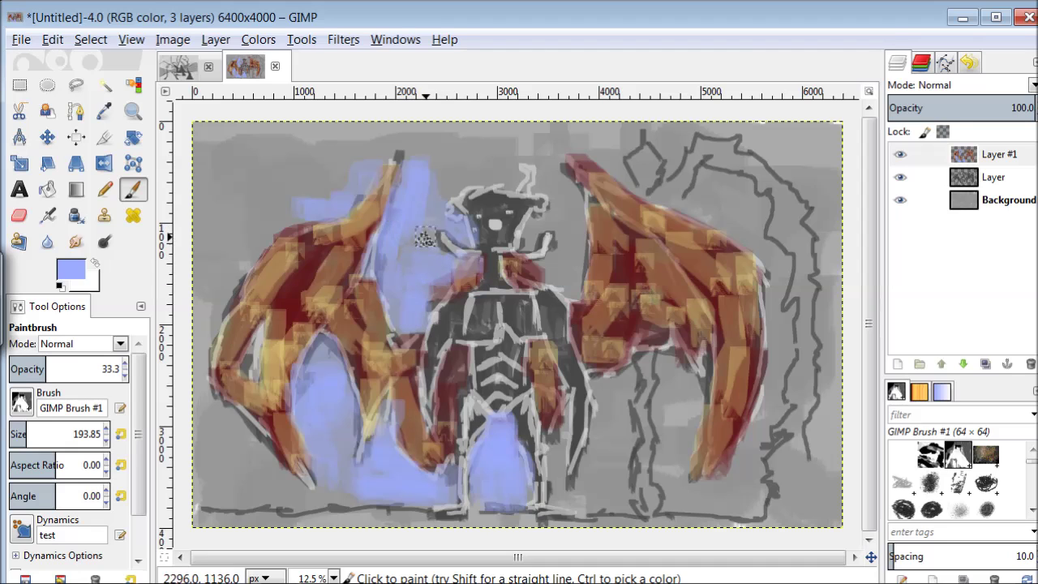
Step: Fill the background around the right wing, top and upper left with light blue
mouse_move(566, 261)
mouse_down()
mouse_move(574, 273)
mouse_move(565, 280)
mouse_move(569, 208)
mouse_move(522, 178)
mouse_up()
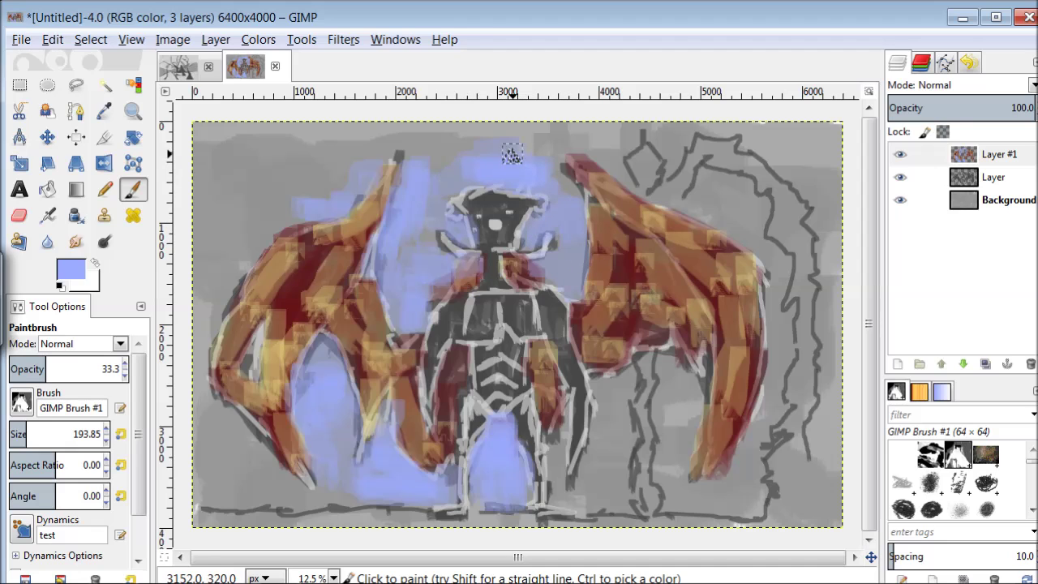
drag(626, 138, 626, 175)
mouse_move(379, 227)
mouse_down()
mouse_move(211, 243)
mouse_move(228, 176)
mouse_move(260, 205)
mouse_up()
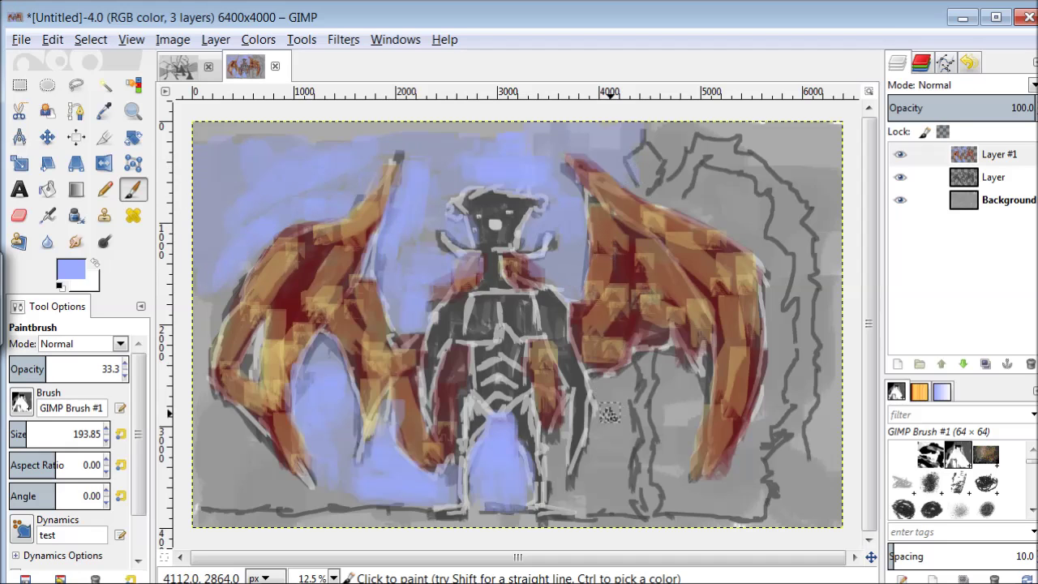
drag(598, 378, 589, 446)
mouse_move(565, 490)
mouse_down()
mouse_move(625, 423)
mouse_move(682, 415)
mouse_move(679, 392)
mouse_move(668, 433)
mouse_up()
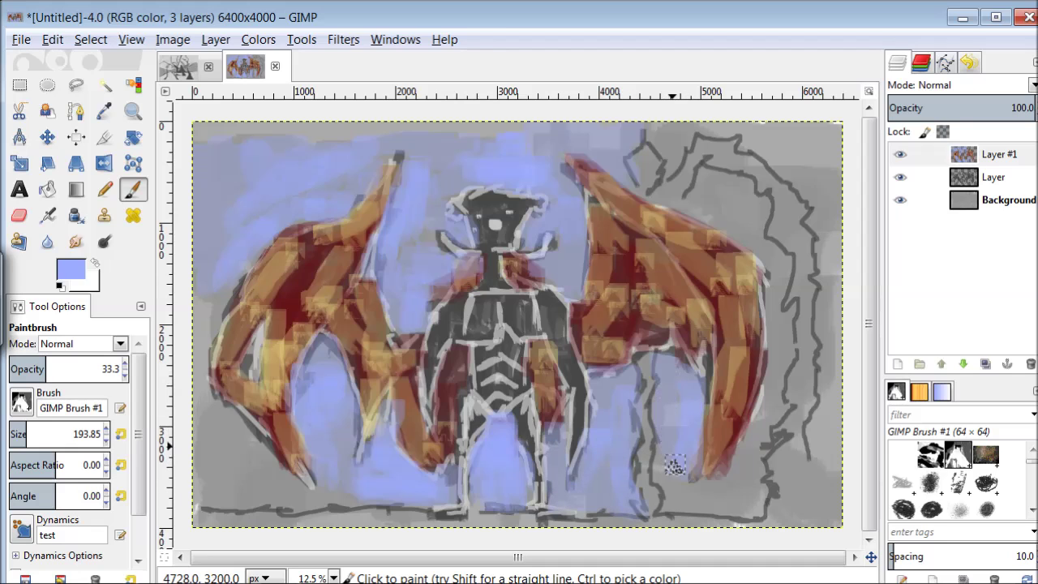
mouse_move(681, 488)
mouse_down()
mouse_move(724, 471)
mouse_move(777, 332)
mouse_move(776, 293)
mouse_move(759, 505)
mouse_move(759, 296)
mouse_move(744, 225)
mouse_move(652, 139)
mouse_up()
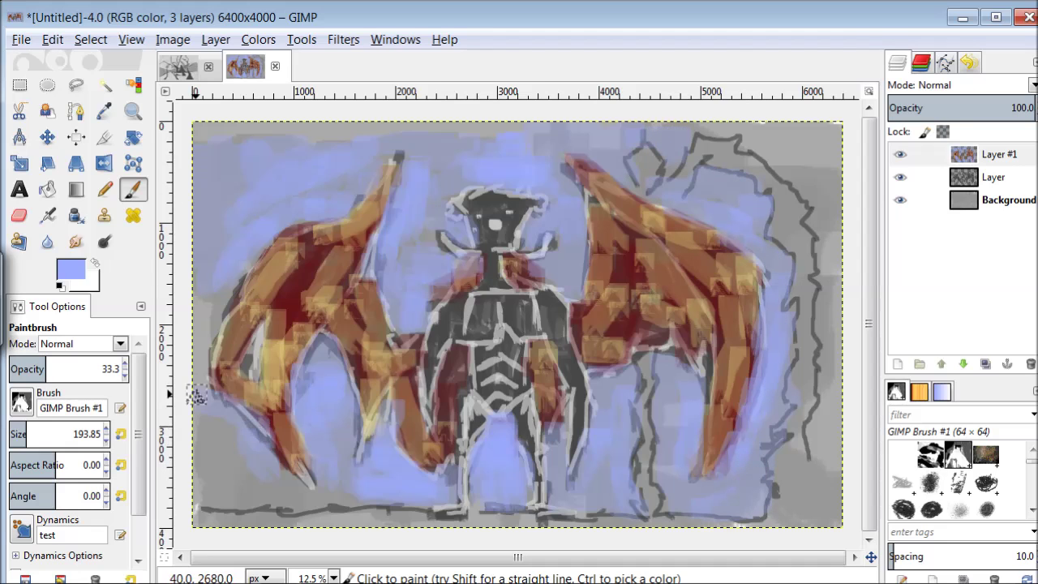
mouse_move(203, 420)
mouse_down()
mouse_move(307, 505)
mouse_move(218, 451)
mouse_up()
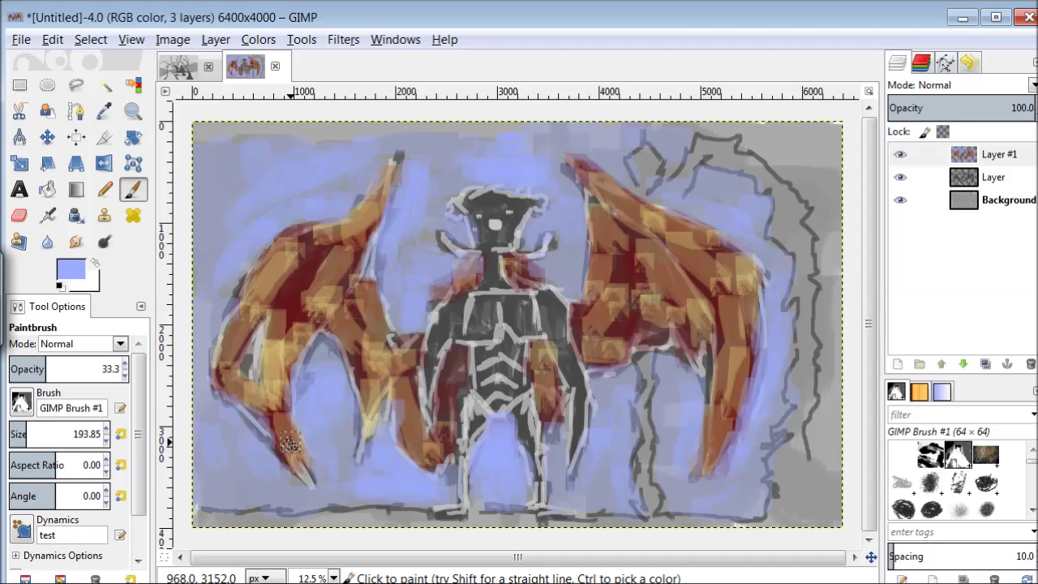
click(71, 269)
Step: In dark navy, paint the pillar right of the wing and a strip along the ground
click(134, 252)
click(297, 338)
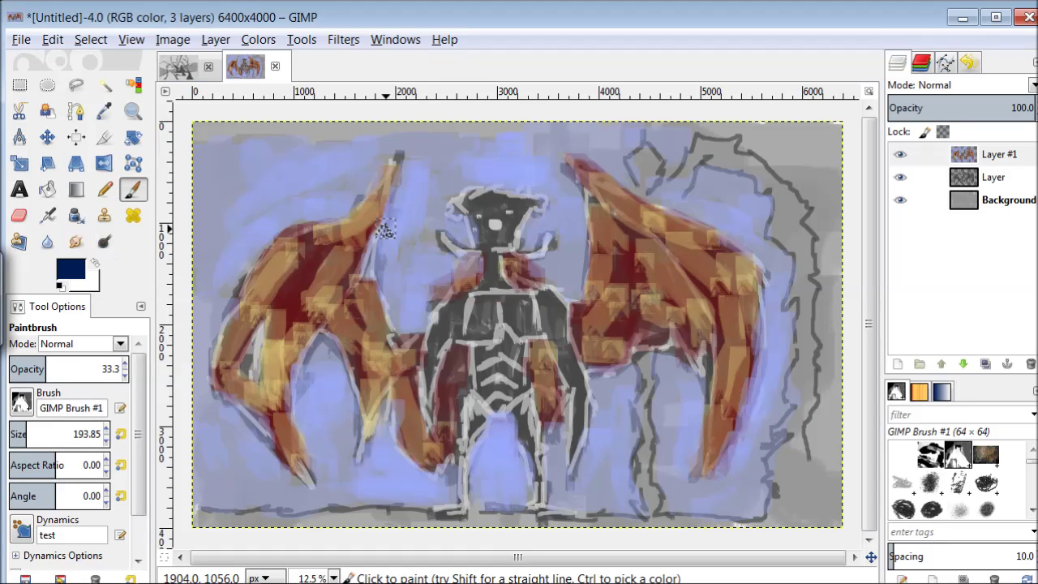
mouse_move(655, 486)
mouse_down()
mouse_move(642, 402)
mouse_move(646, 476)
mouse_up()
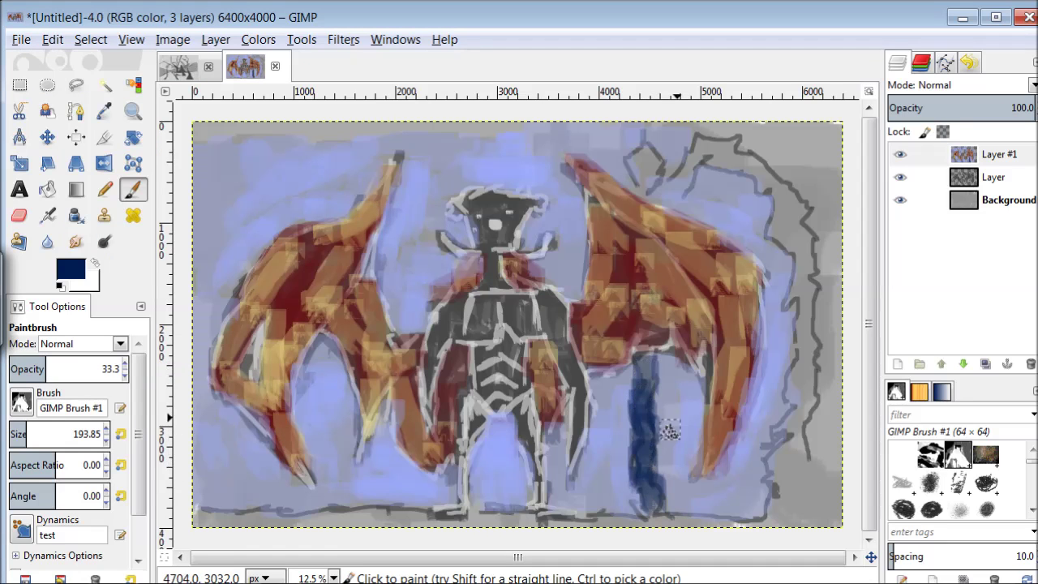
click(899, 177)
click(900, 177)
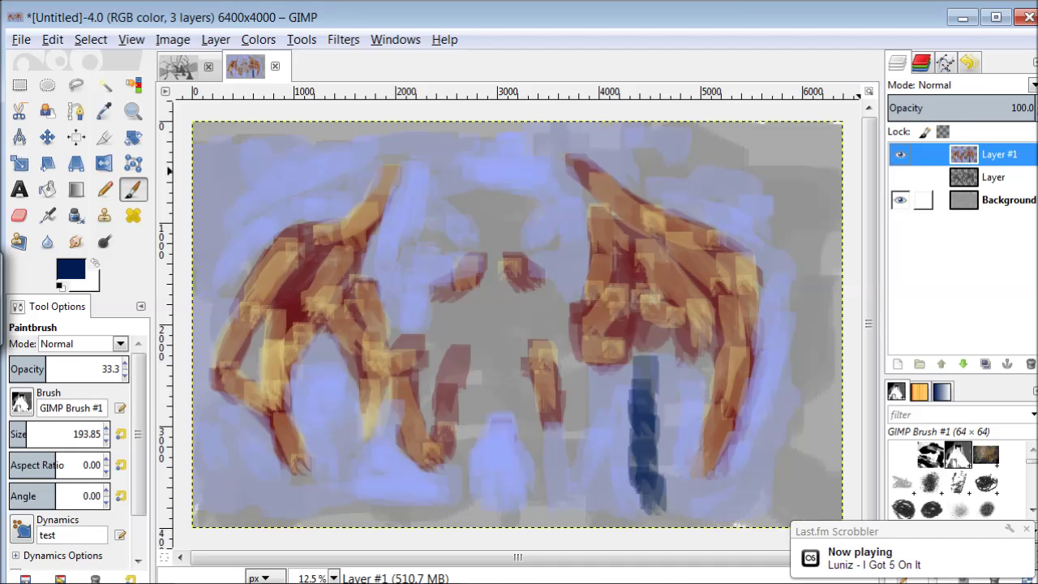
mouse_move(649, 167)
mouse_down()
mouse_move(728, 152)
mouse_move(806, 267)
mouse_move(808, 377)
mouse_move(779, 483)
mouse_move(814, 511)
mouse_move(820, 328)
mouse_move(759, 168)
mouse_move(661, 170)
mouse_up()
drag(641, 377, 632, 515)
mouse_move(348, 503)
mouse_down()
mouse_move(390, 519)
mouse_move(234, 509)
mouse_move(347, 532)
mouse_move(734, 525)
mouse_move(820, 478)
mouse_up()
Step: Paint the creature's chest, head, neck and limbs with the saved light green
click(69, 269)
click(322, 299)
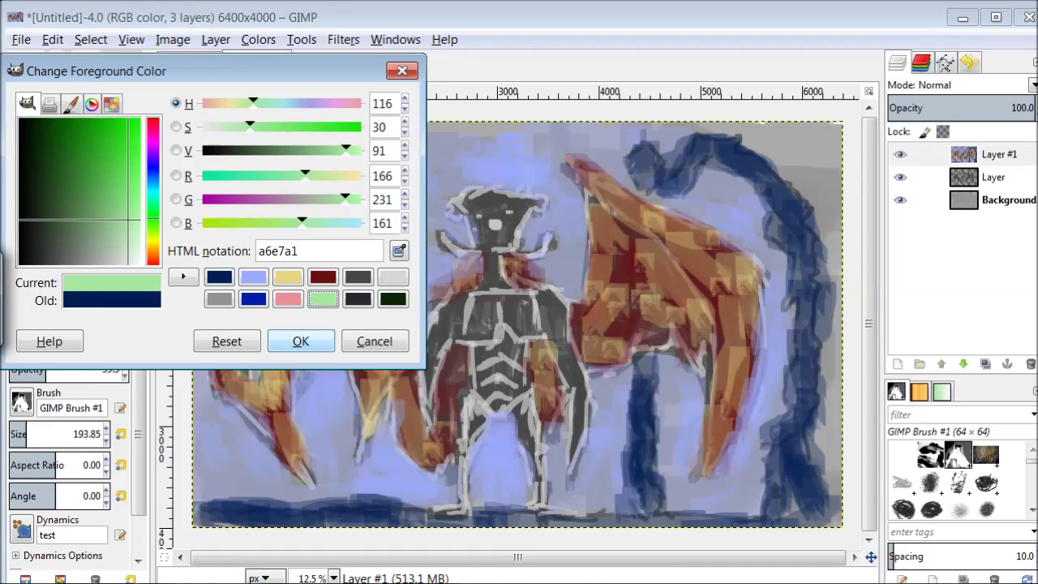
click(300, 340)
mouse_move(527, 302)
mouse_down()
mouse_move(519, 324)
mouse_move(491, 316)
mouse_move(452, 326)
mouse_move(453, 342)
mouse_move(523, 371)
mouse_up()
mouse_move(542, 241)
mouse_down()
mouse_move(510, 229)
mouse_move(494, 252)
mouse_move(449, 238)
mouse_move(544, 302)
mouse_move(581, 393)
mouse_move(541, 439)
mouse_move(551, 508)
mouse_move(456, 511)
mouse_up()
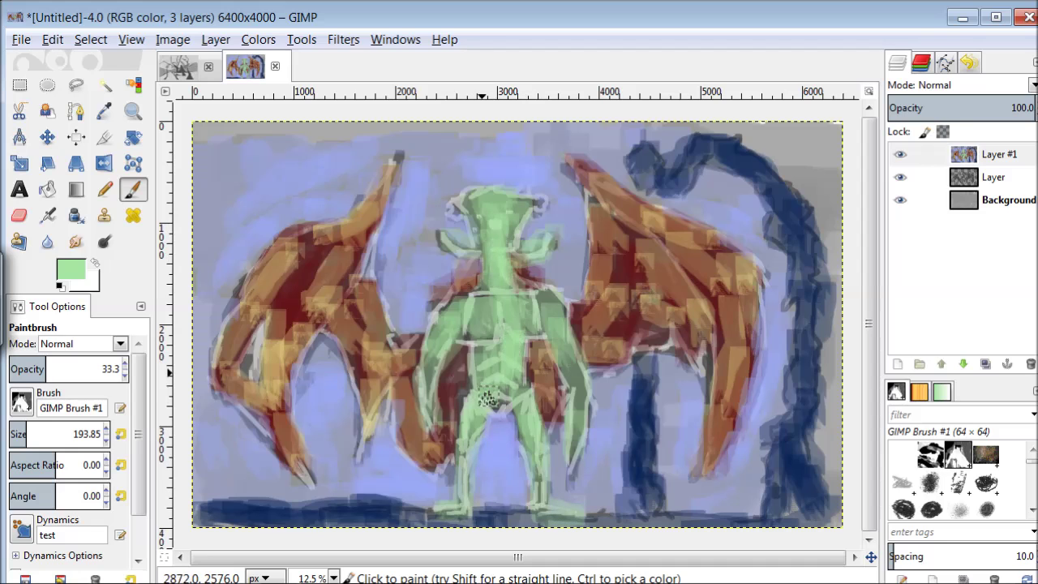
click(71, 269)
click(280, 151)
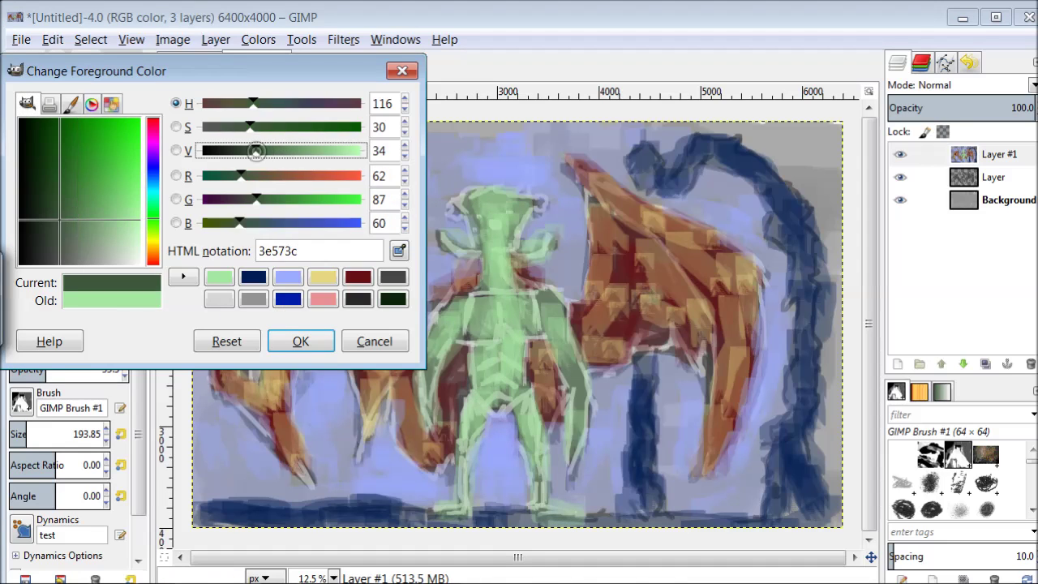
Step: Set dark green 3e573c at brush size 61.81 and outline the waist, neck and left arm
drag(280, 151, 256, 151)
click(300, 341)
drag(84, 434, 78, 433)
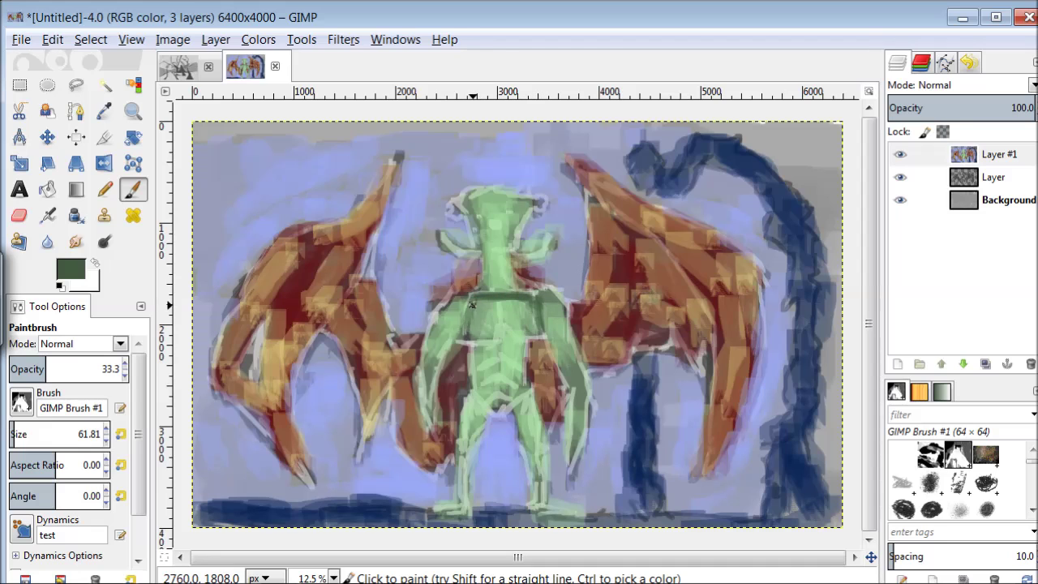
drag(525, 335, 459, 336)
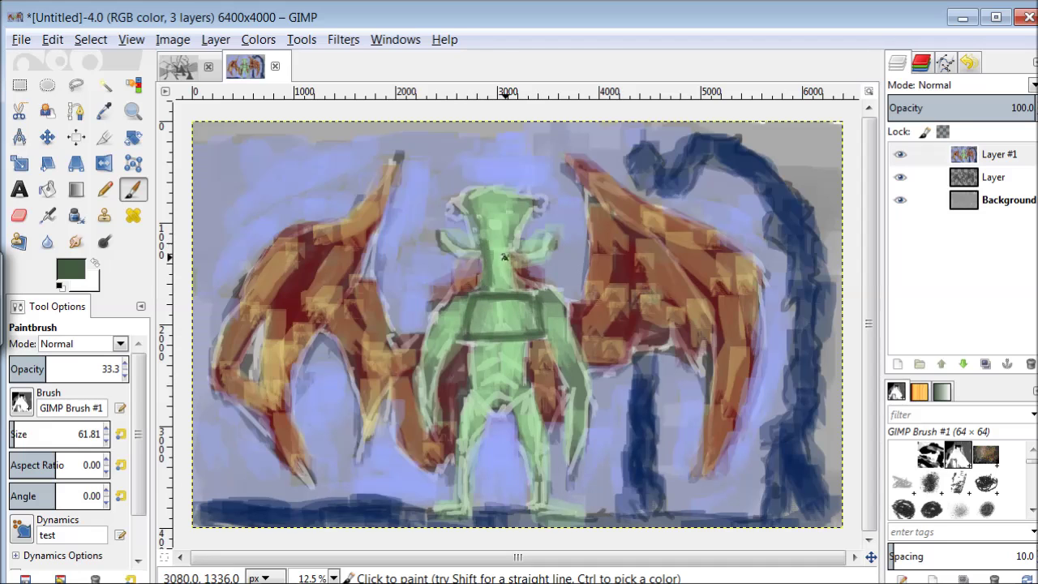
drag(497, 248, 491, 200)
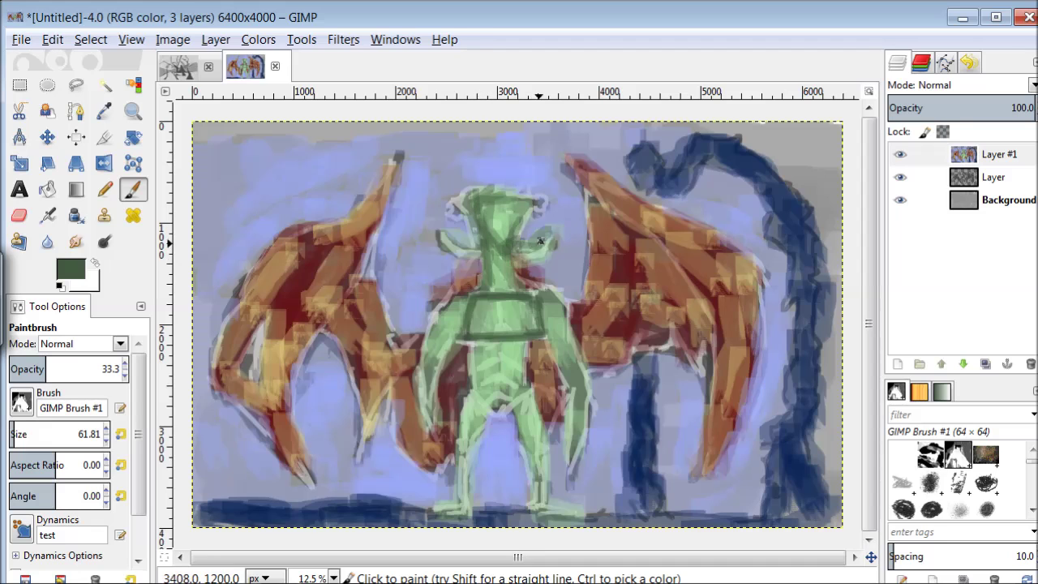
drag(442, 313, 422, 400)
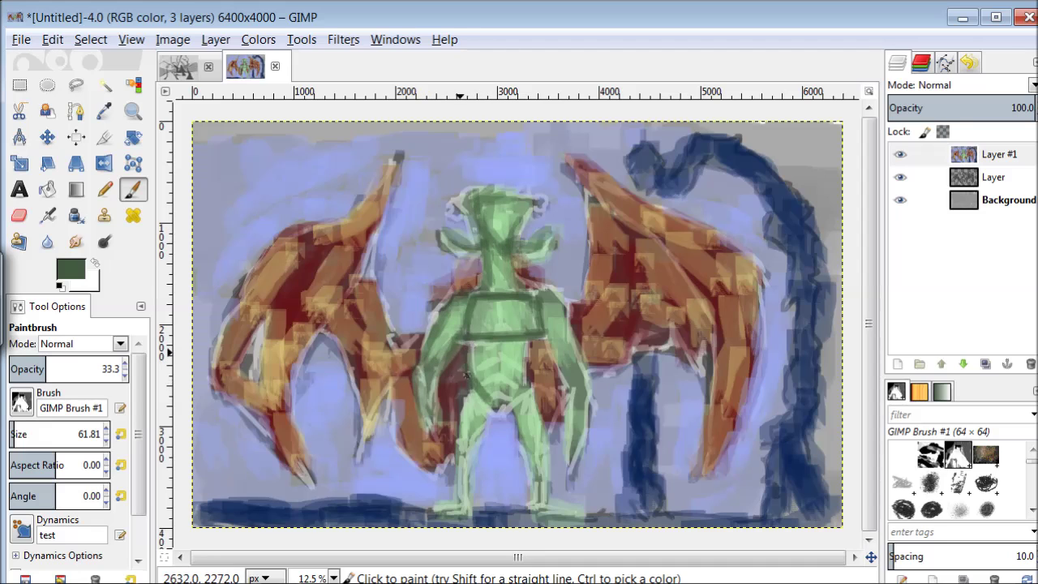
Step: Outline the crotch, right arm and both legs in dark green, checking with the layer toggle
drag(507, 377, 496, 389)
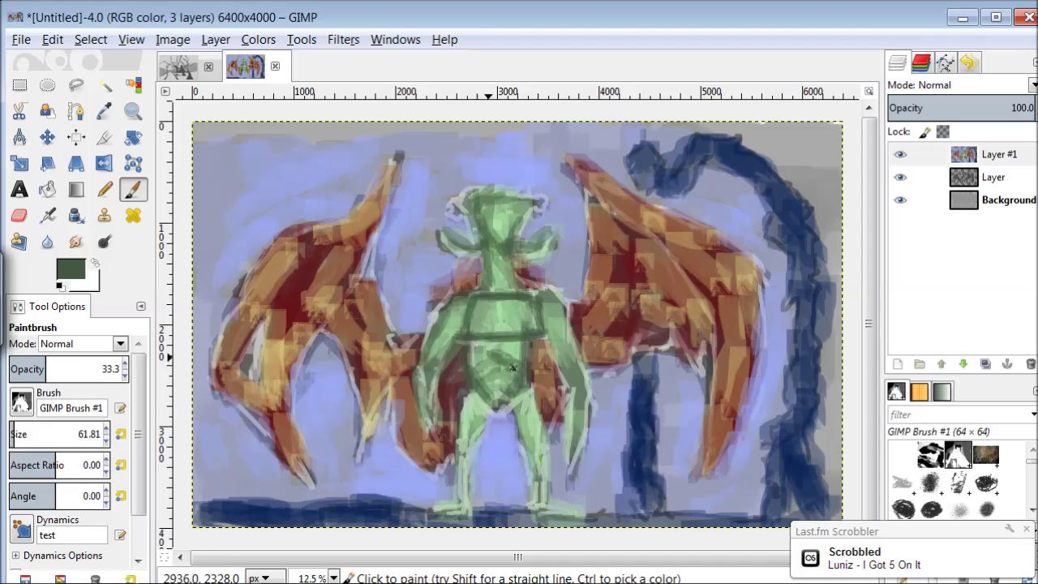
drag(567, 300, 578, 446)
drag(531, 389, 559, 519)
drag(486, 414, 470, 481)
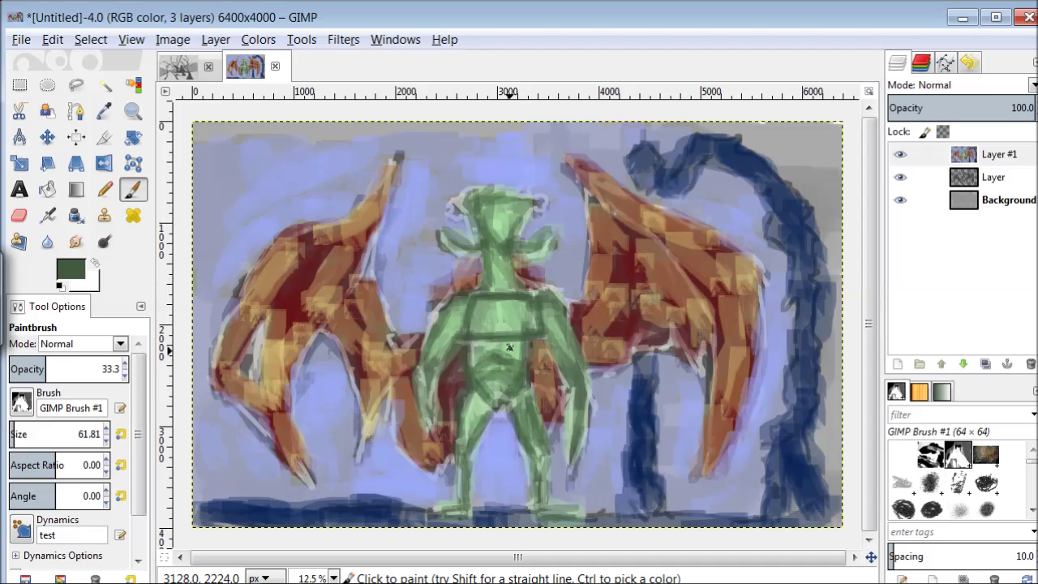
click(900, 177)
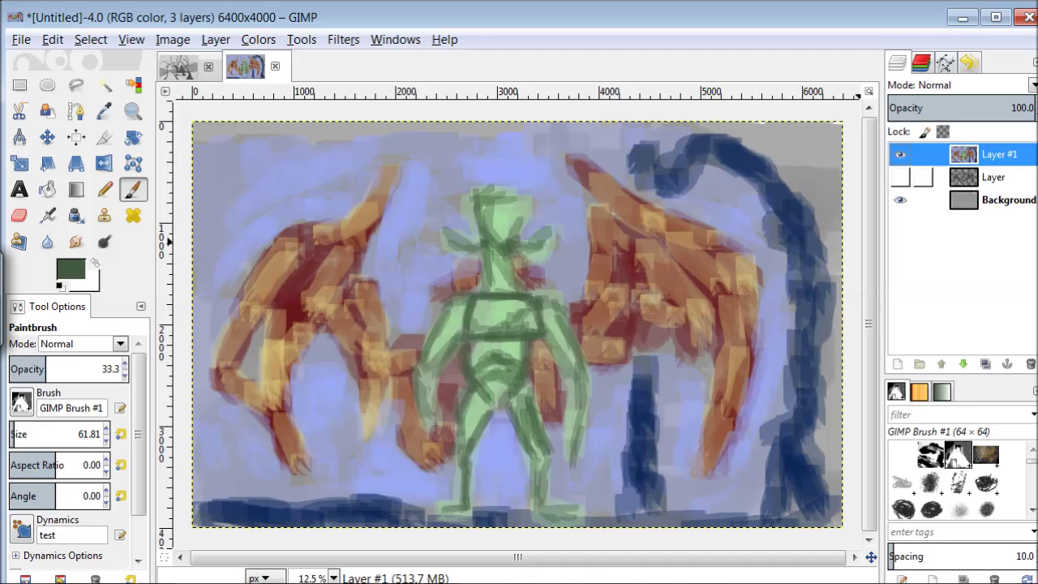
click(899, 177)
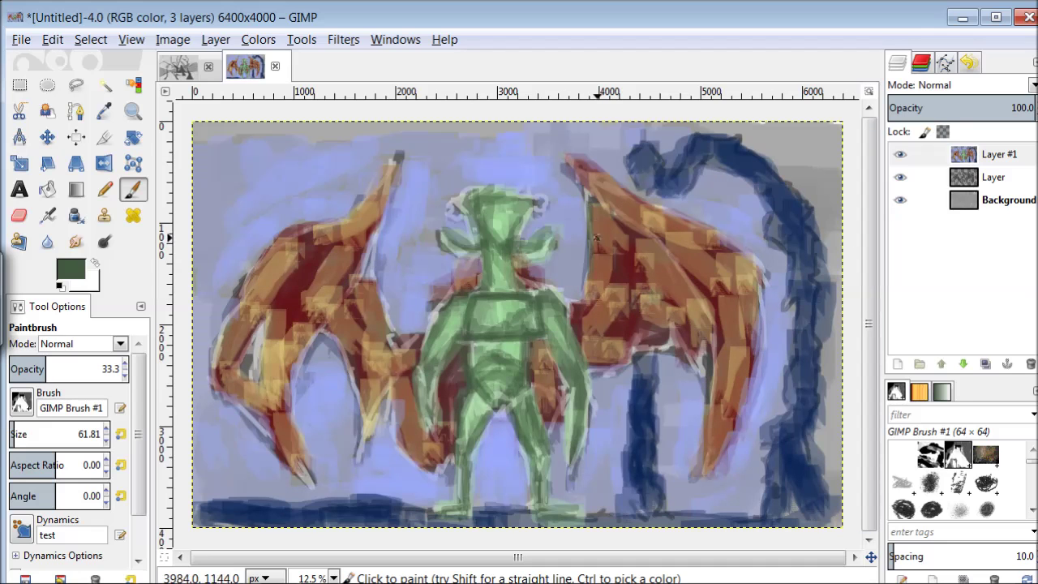
Step: Paint dark green strokes along the right wing's top, outer and inner edges over the red and gold
drag(589, 197, 591, 254)
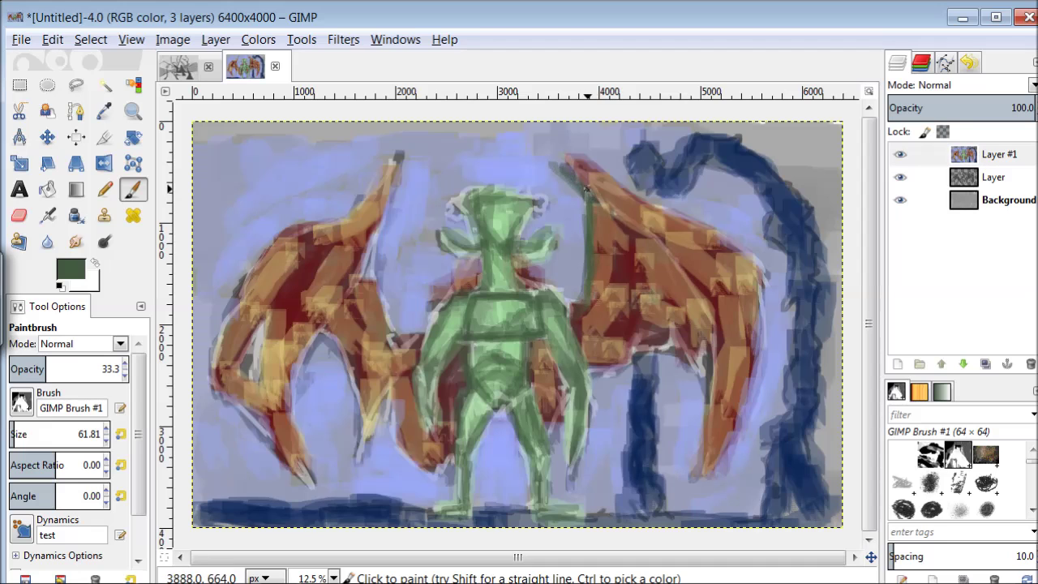
drag(573, 156, 669, 216)
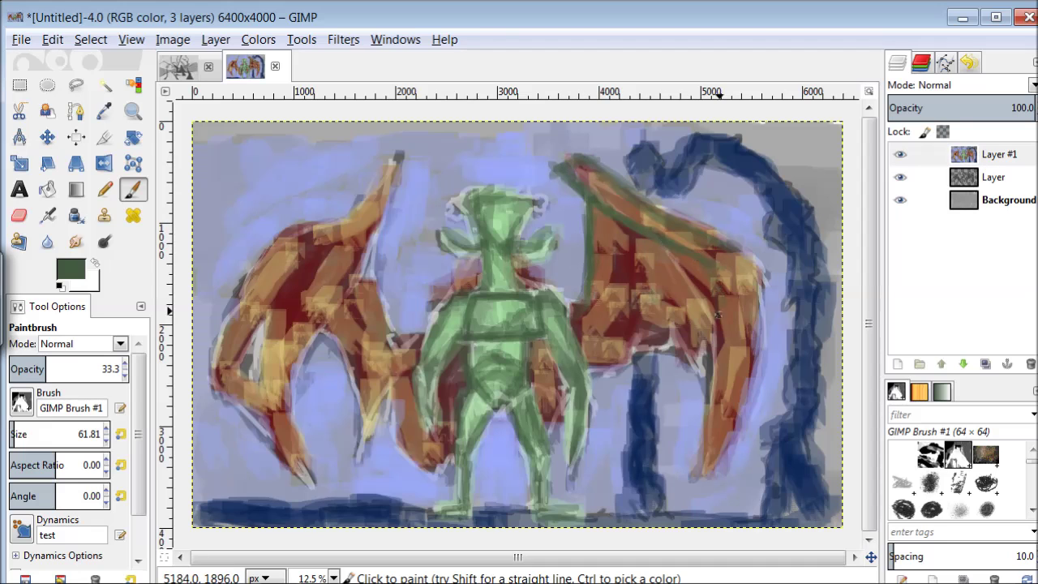
drag(714, 344, 679, 480)
drag(738, 371, 698, 217)
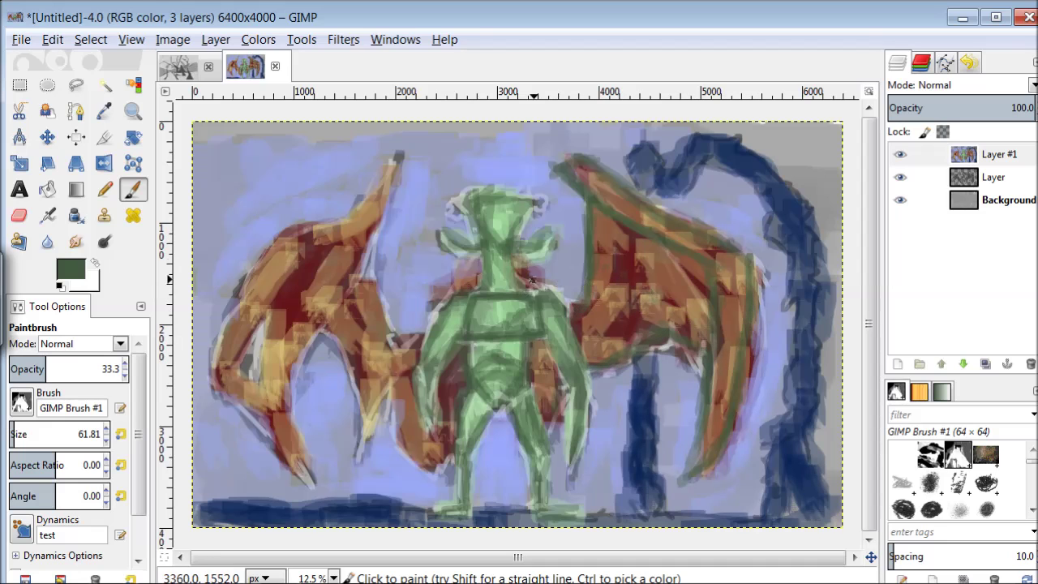
mouse_move(698, 436)
mouse_down()
mouse_move(685, 234)
mouse_move(588, 175)
mouse_up()
drag(618, 219, 585, 339)
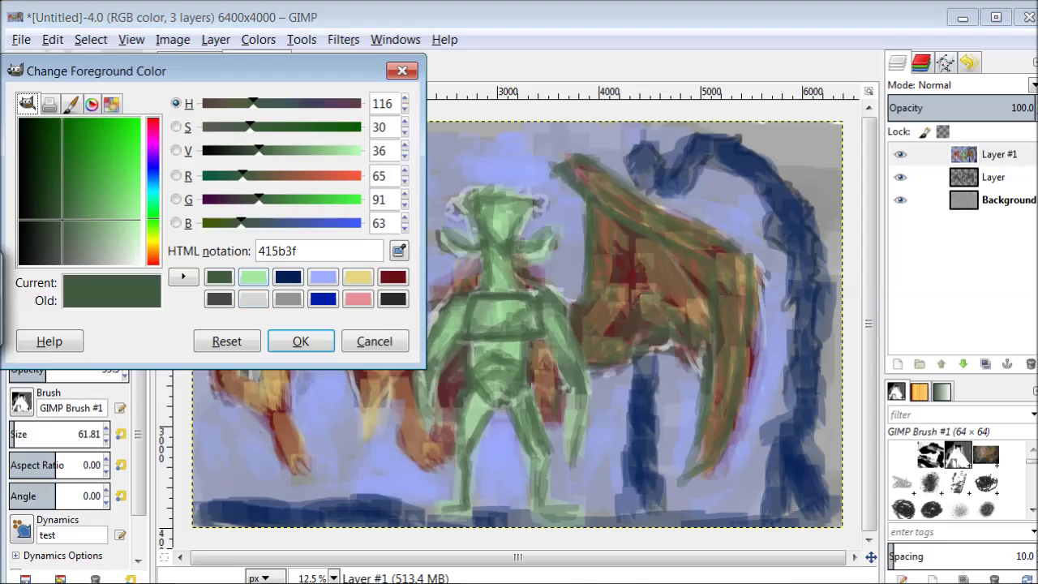
Step: Paint light green streaks inside the right wing and along the left wing
drag(655, 330, 614, 347)
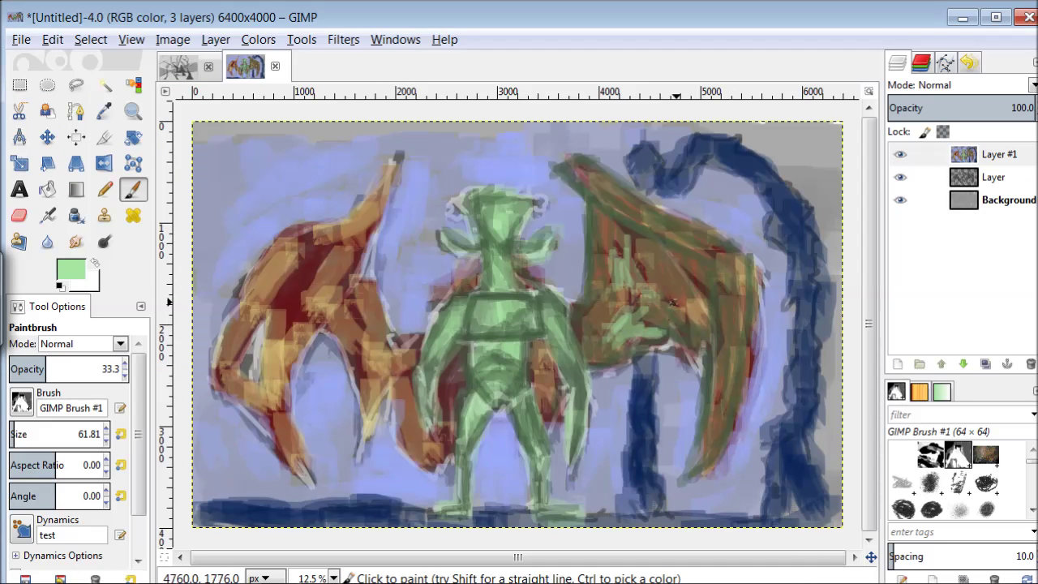
drag(648, 305, 710, 261)
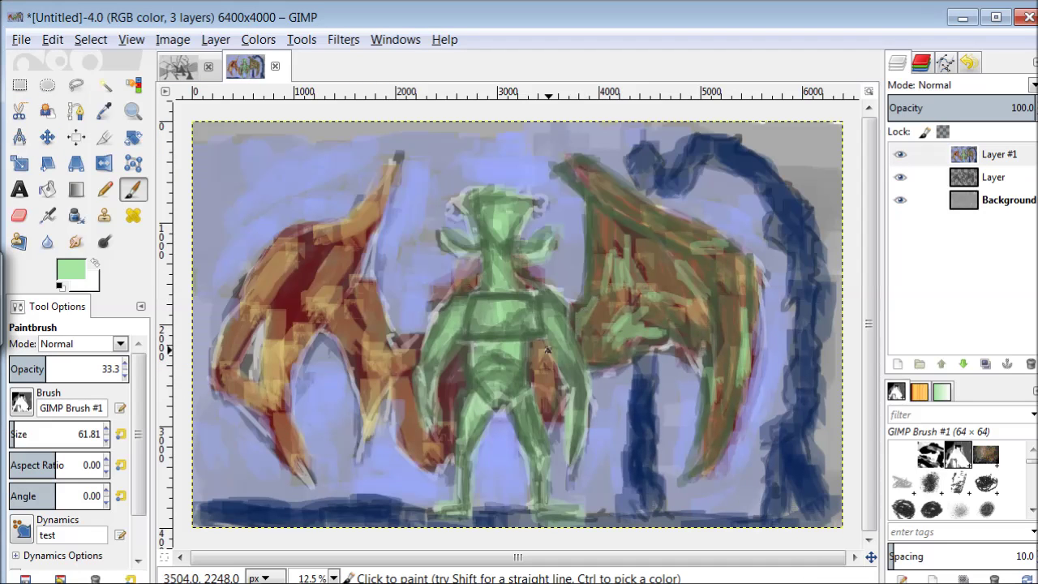
mouse_move(350, 340)
mouse_down()
mouse_move(300, 311)
mouse_move(291, 277)
mouse_move(364, 232)
mouse_move(389, 172)
mouse_up()
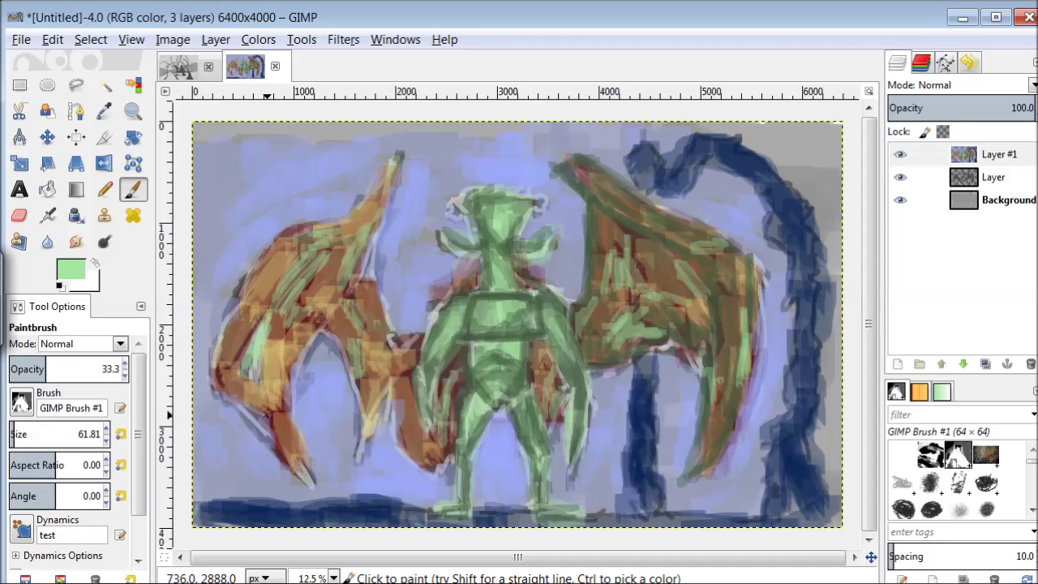
Step: Switch the foreground to the saved dark green and edge the left wing's top with it
click(71, 269)
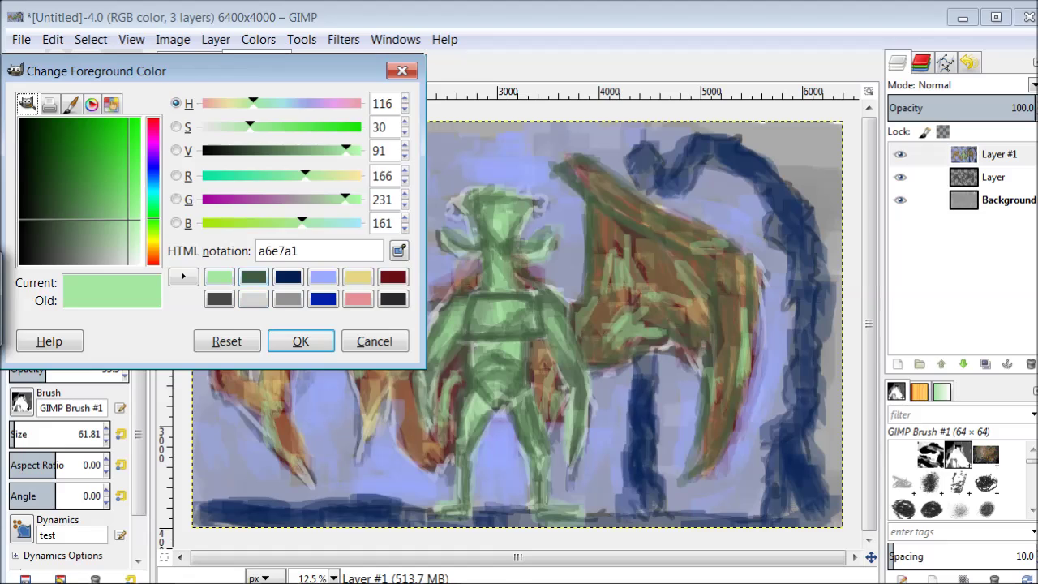
click(252, 273)
click(299, 340)
mouse_move(223, 304)
mouse_down()
mouse_move(264, 262)
mouse_move(238, 369)
mouse_move(366, 222)
mouse_move(376, 178)
mouse_move(363, 271)
mouse_move(334, 343)
mouse_move(366, 425)
mouse_move(431, 458)
mouse_move(270, 356)
mouse_move(251, 402)
mouse_move(277, 278)
mouse_up()
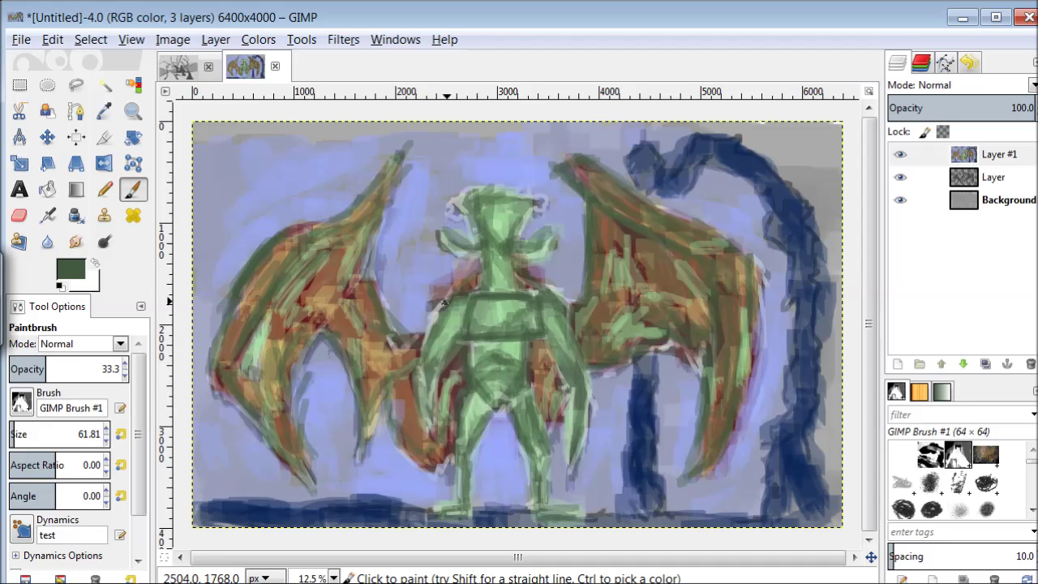